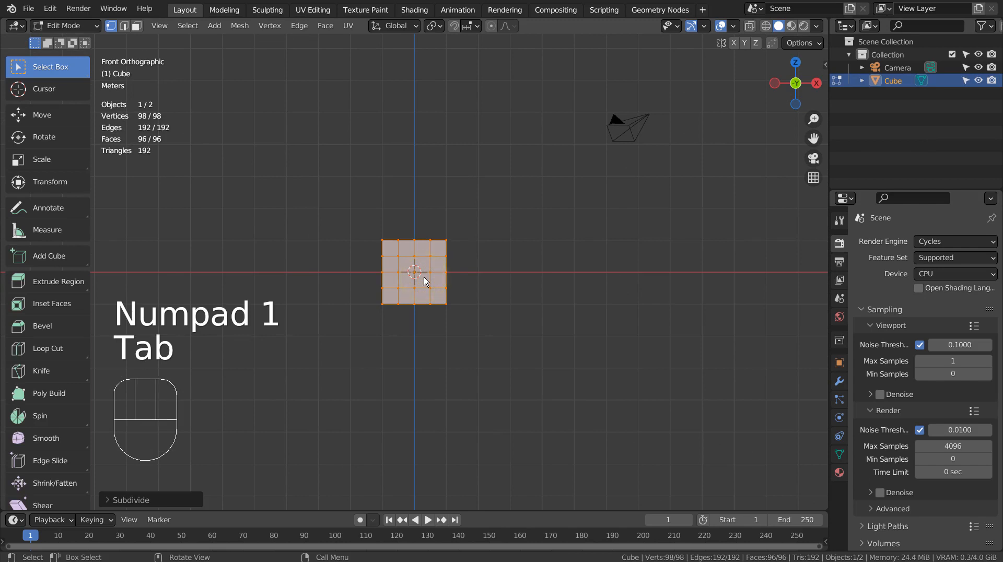
Subdivide all of the cube's faces once more and switch to face selection.
{"action": "right_click", "coordinate": [424, 276]}
{"action": "scroll", "coordinate": [495, 304], "scroll_direction": "up", "scroll_amount": 3}
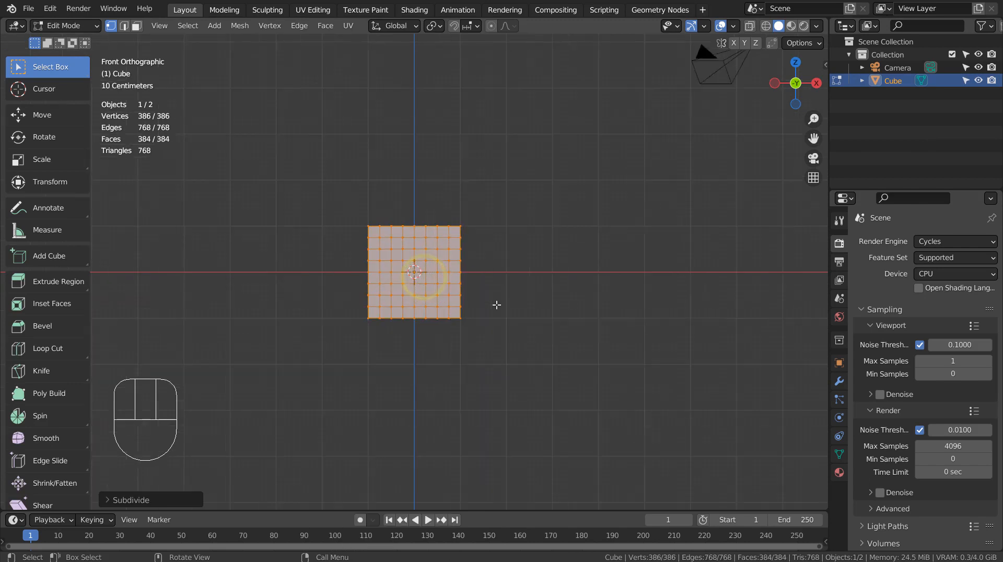
{"action": "key", "text": "3"}
{"action": "scroll", "coordinate": [506, 297], "scroll_direction": "up", "scroll_amount": 2}
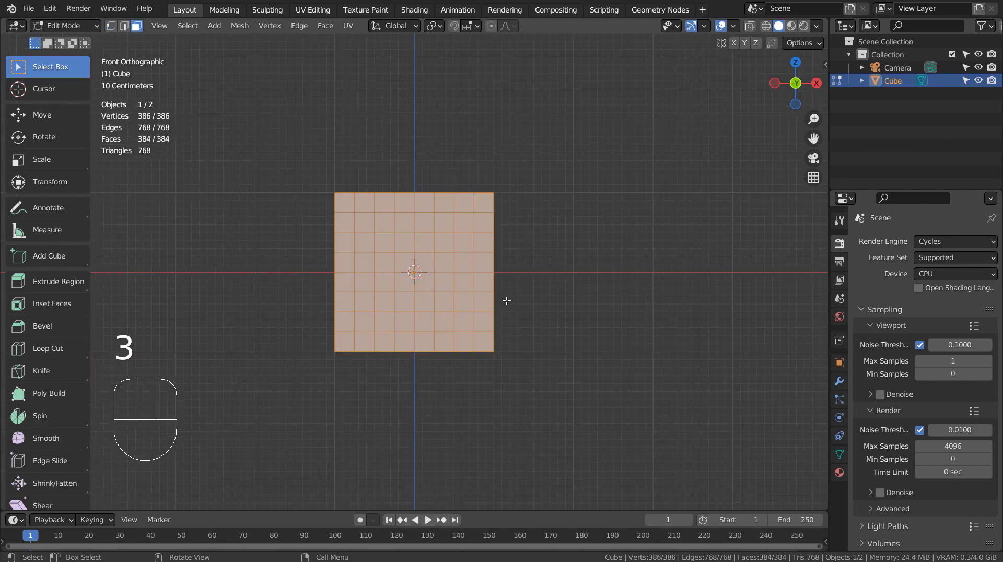
Extrude a block of faces six wide and two high inward, just below the middle of the cube's front side, forming a mouth recess.
{"action": "left_click", "coordinate": [564, 301]}
{"action": "scroll", "coordinate": [465, 328], "scroll_direction": "up", "scroll_amount": 2}
{"action": "key", "text": "c"}
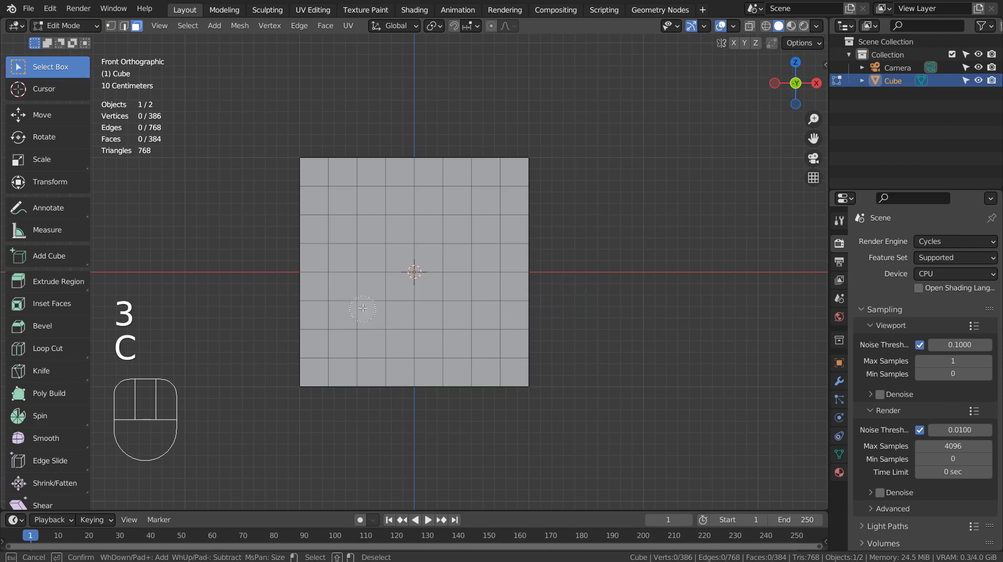
{"action": "left_click_drag", "start_coordinate": [363, 308], "coordinate": [458, 308]}
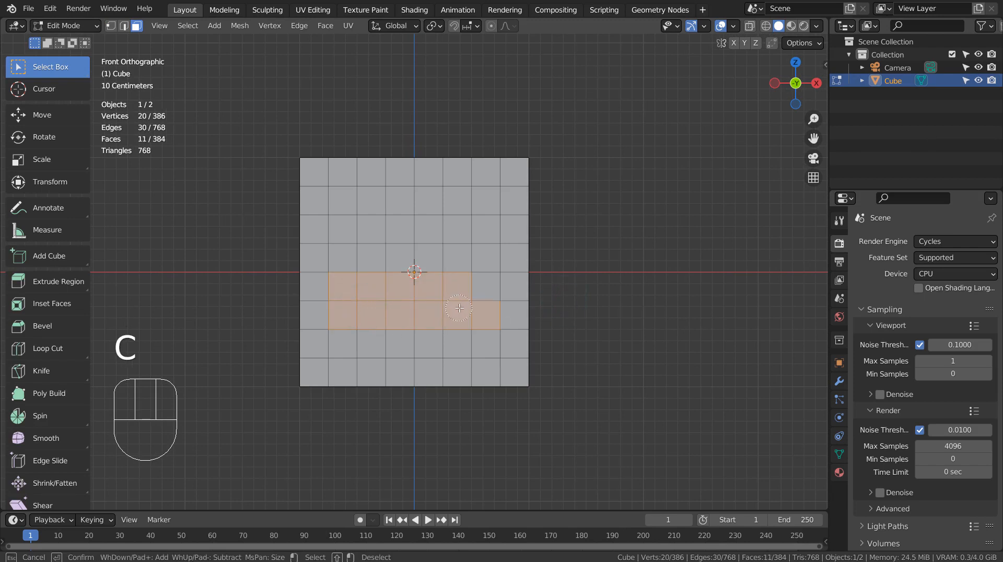
{"action": "middle_click_drag", "start_coordinate": [477, 300], "coordinate": [477, 302]}
{"action": "key", "text": "e"}
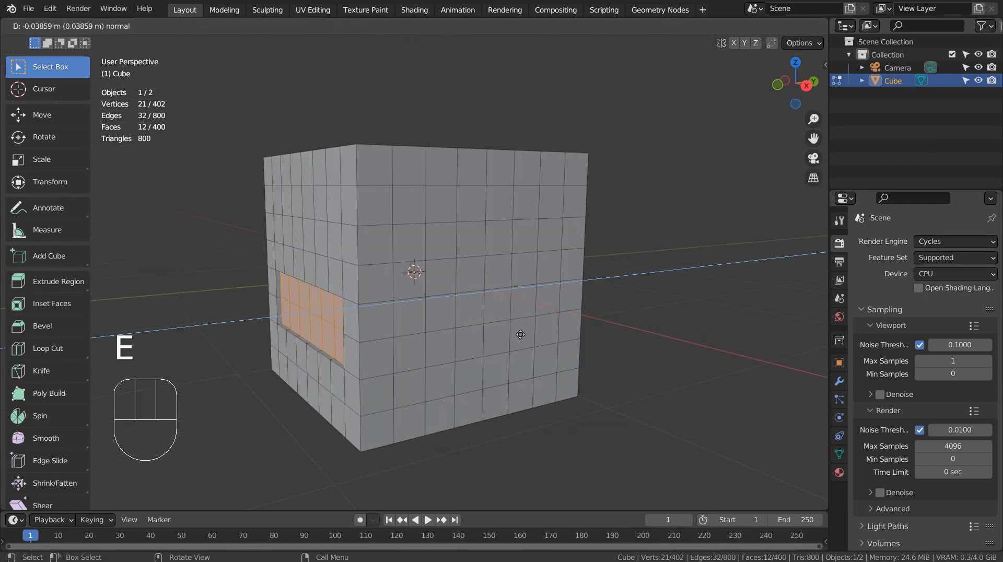
{"action": "left_click", "coordinate": [531, 334]}
{"action": "middle_click_drag", "start_coordinate": [531, 334], "coordinate": [502, 334]}
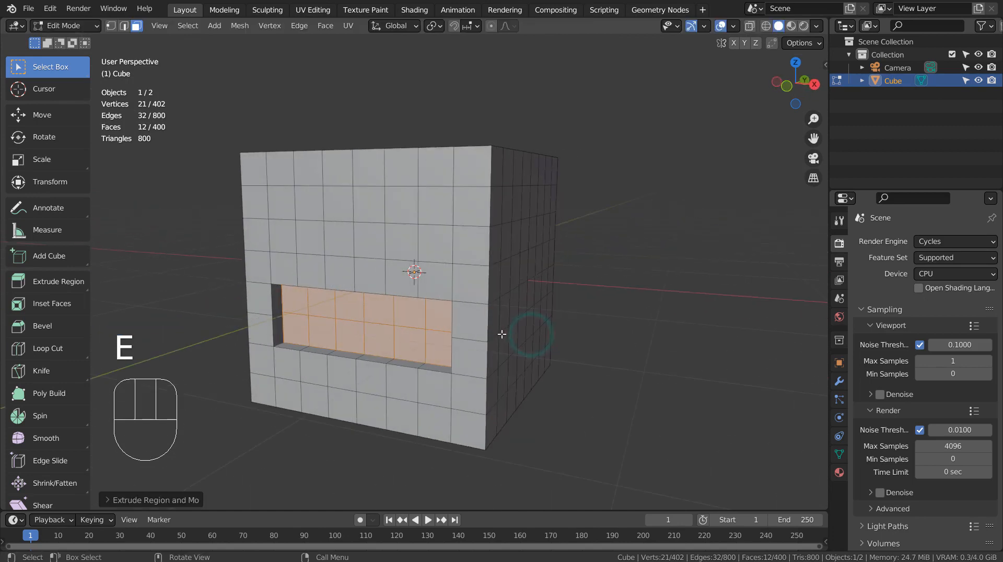
Add a level 3 Subdivision Surface modifier to the cube and return to editing its mesh.
{"action": "key", "text": "Tab"}
{"action": "key", "text": "ctrl+3"}
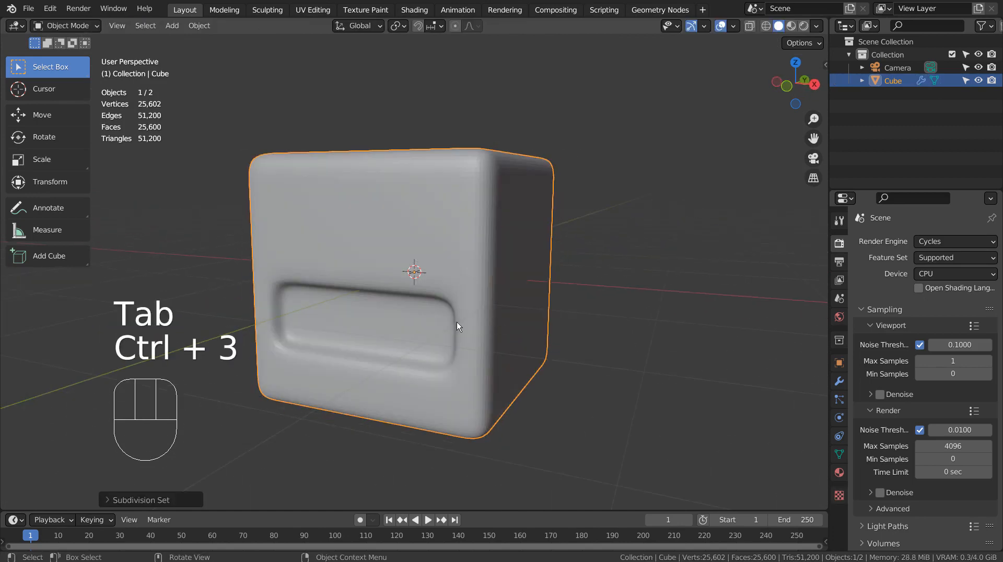
{"action": "key", "text": "Tab"}
Bevel the complete outer edge loop around the mouth recess to sharpen its rim, and leave mesh editing.
{"action": "scroll", "coordinate": [397, 321], "scroll_direction": "up", "scroll_amount": 2}
{"action": "key", "text": "2"}
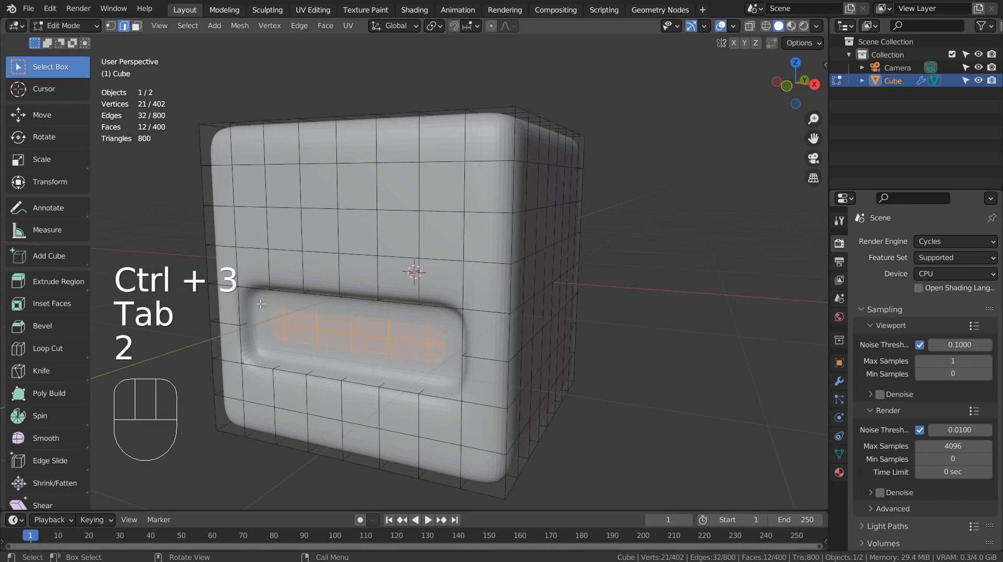
{"action": "left_click", "coordinate": [249, 287], "text": "alt"}
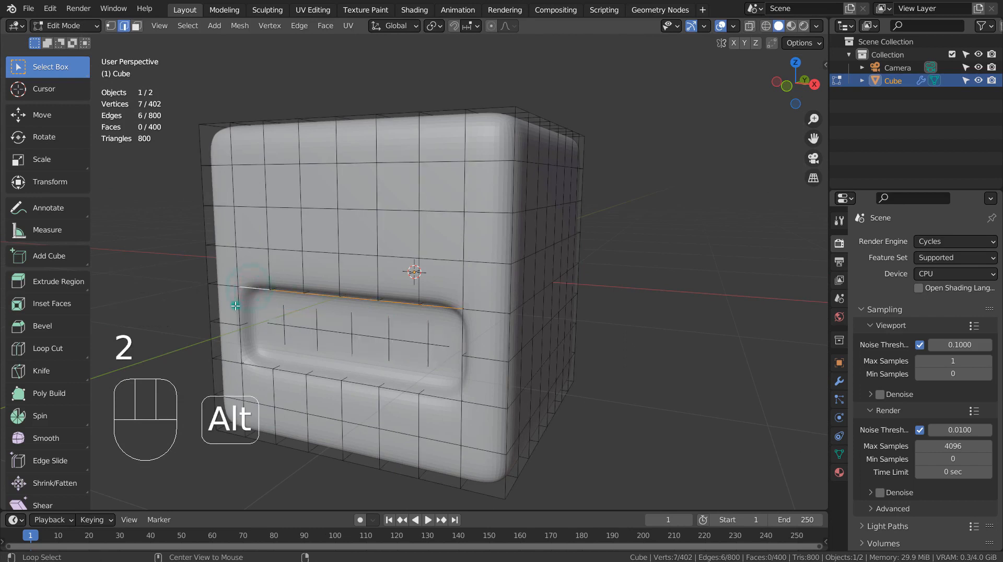
{"action": "left_click", "coordinate": [248, 288], "text": "alt+shift"}
{"action": "left_click", "coordinate": [262, 364], "text": "alt+shift"}
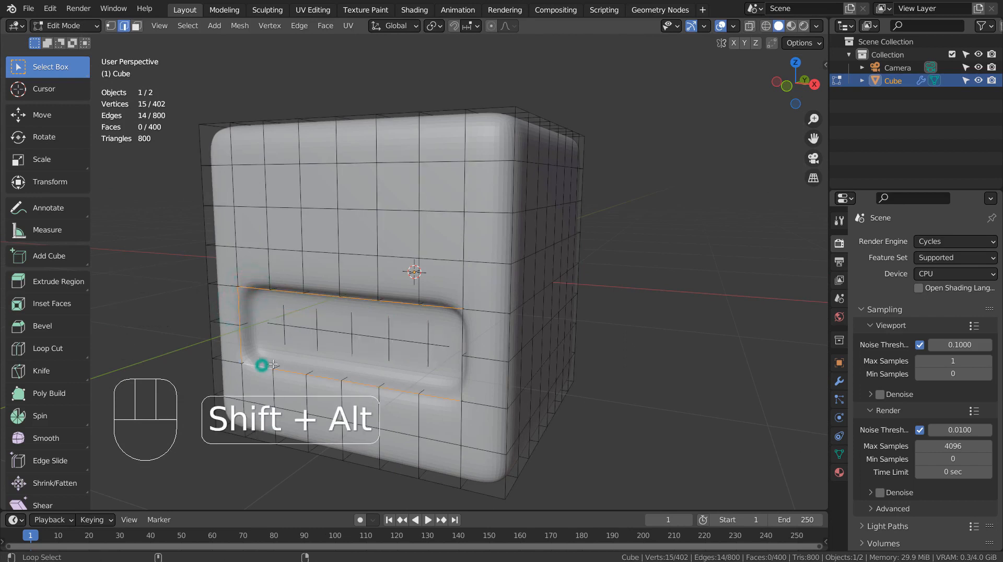
{"action": "left_click", "coordinate": [462, 369], "text": "alt+shift"}
{"action": "key", "text": "ctrl+b"}
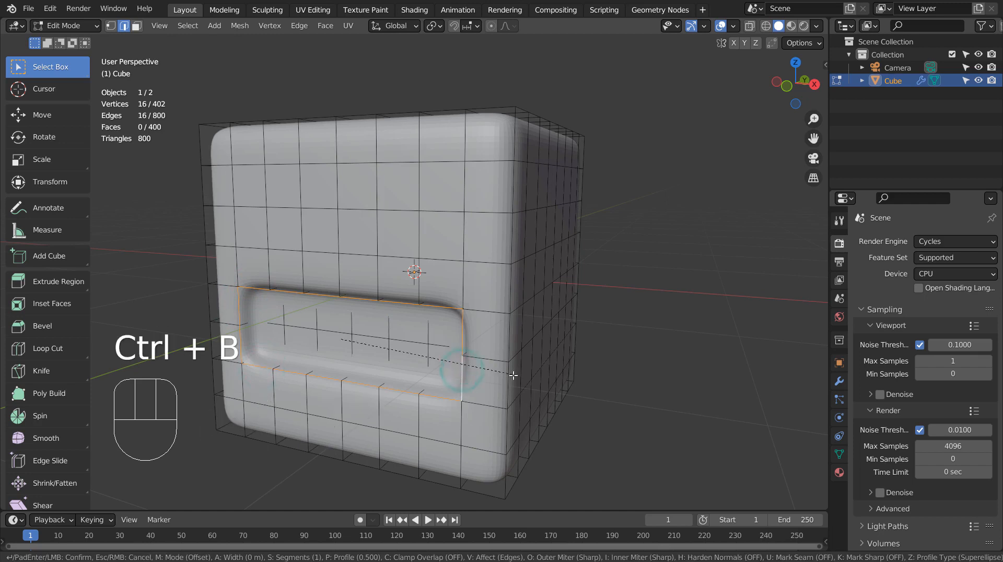
{"action": "left_click", "coordinate": [514, 376]}
{"action": "key", "text": "Tab"}
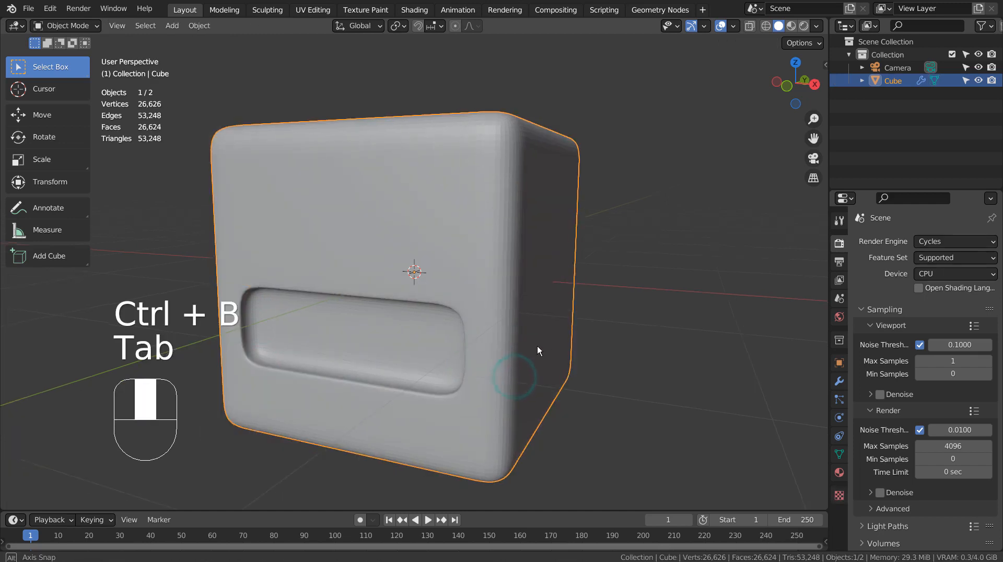
{"action": "middle_click_drag", "start_coordinate": [537, 345], "coordinate": [561, 330]}
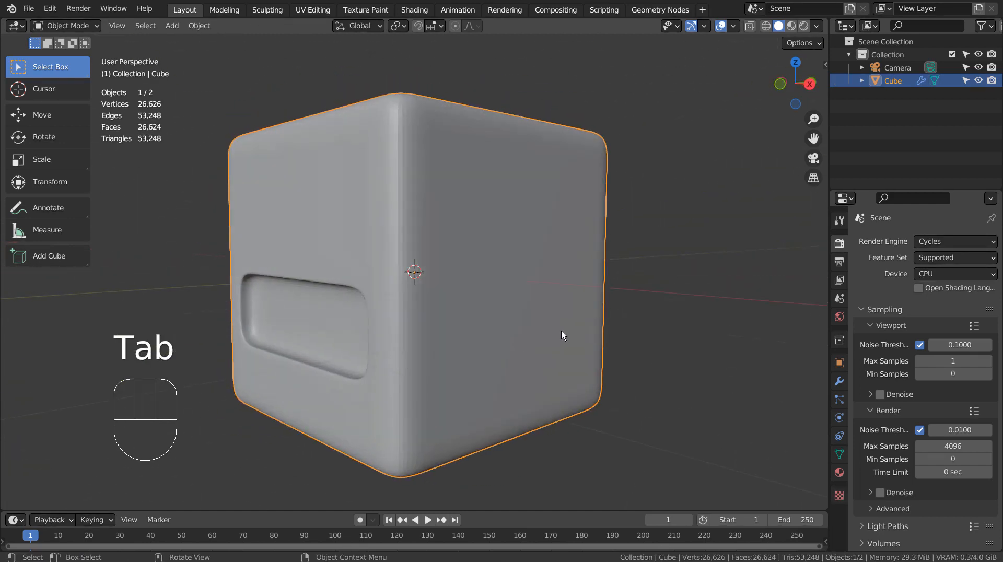
Add a UV sphere at the cube's centre and scale it down to eye size.
{"action": "scroll", "coordinate": [562, 331], "scroll_direction": "down", "scroll_amount": 5}
{"action": "left_click", "coordinate": [563, 328]}
{"action": "key", "text": "shift+a"}
{"action": "mouse_move", "coordinate": [563, 290]}
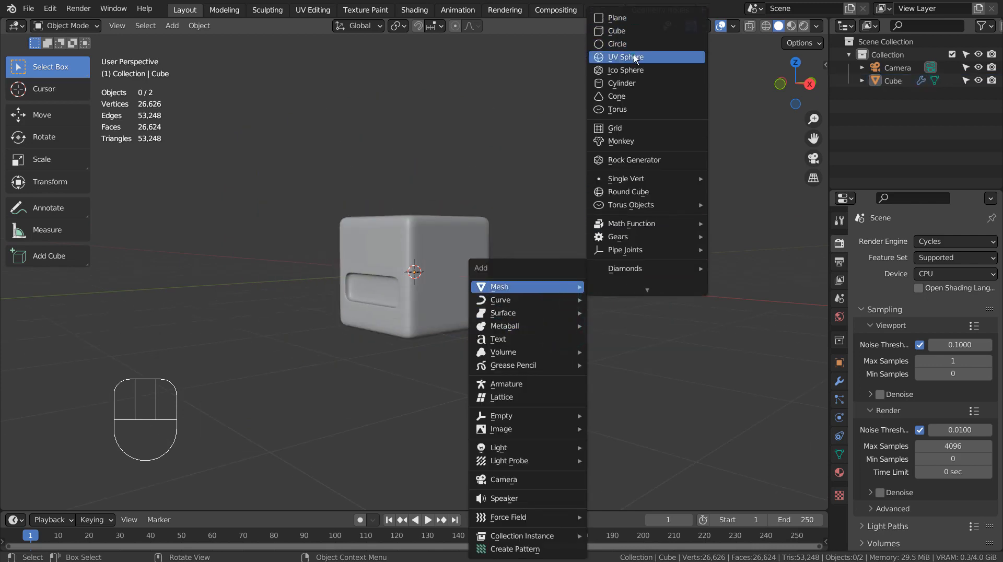
{"action": "left_click", "coordinate": [634, 60]}
{"action": "key", "text": "s"}
Rotate the sphere 90 degrees around the X axis.
{"action": "key", "text": "r"}
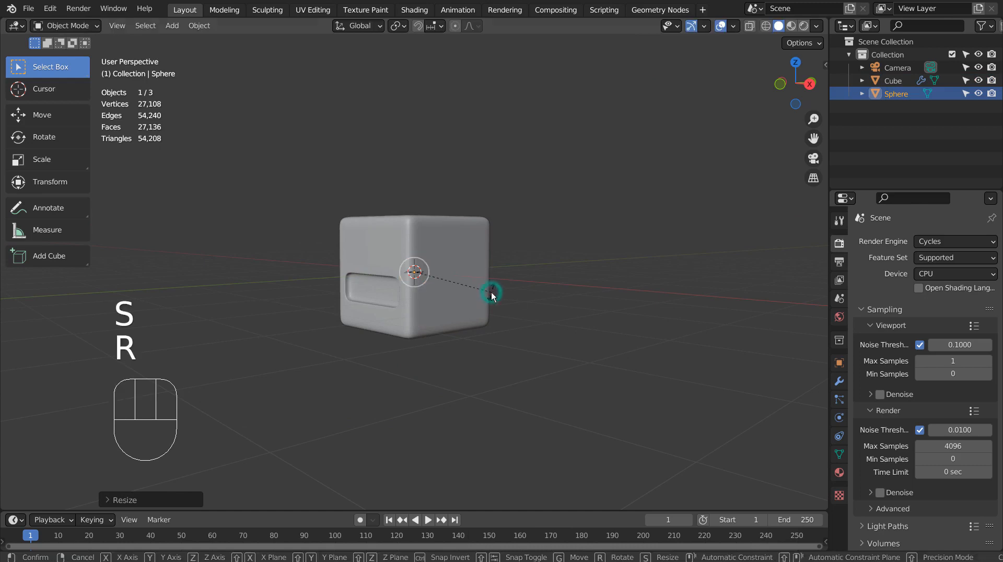
{"action": "key", "text": "x"}
{"action": "key", "text": "9"}
{"action": "key", "text": "0"}
{"action": "key", "text": "Return"}
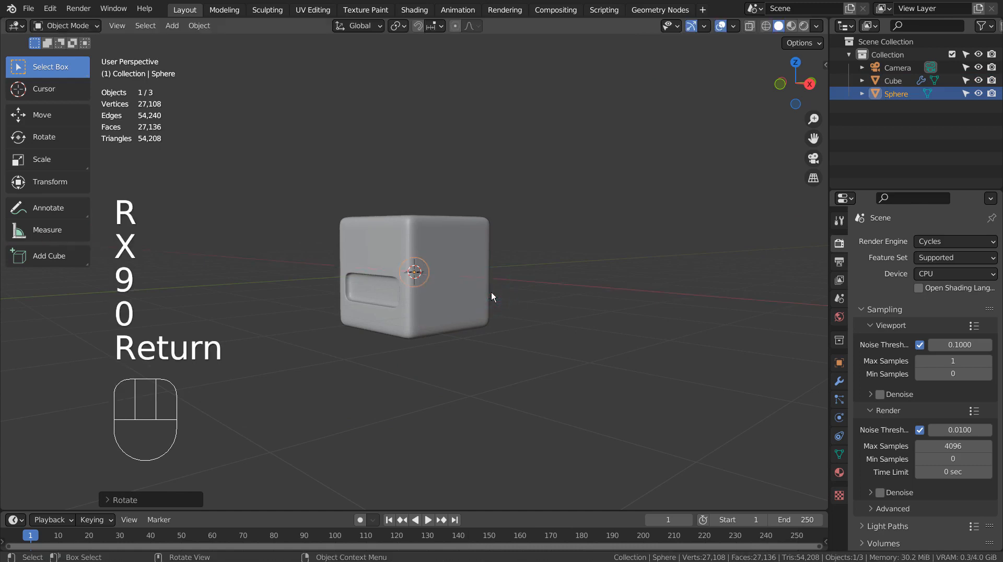
Move the sphere along Y to the cube's front face and place it above the left end of the mouth as an eye.
{"action": "key", "text": "KP_1"}
{"action": "key", "text": "KP_3"}
{"action": "key", "text": "g"}
{"action": "key", "text": "y"}
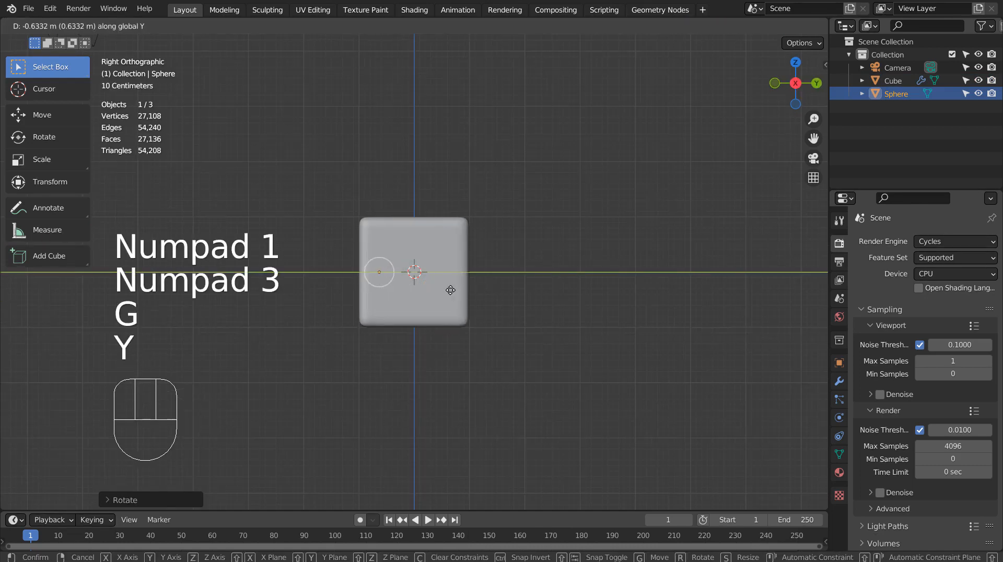
{"action": "left_click", "coordinate": [436, 287]}
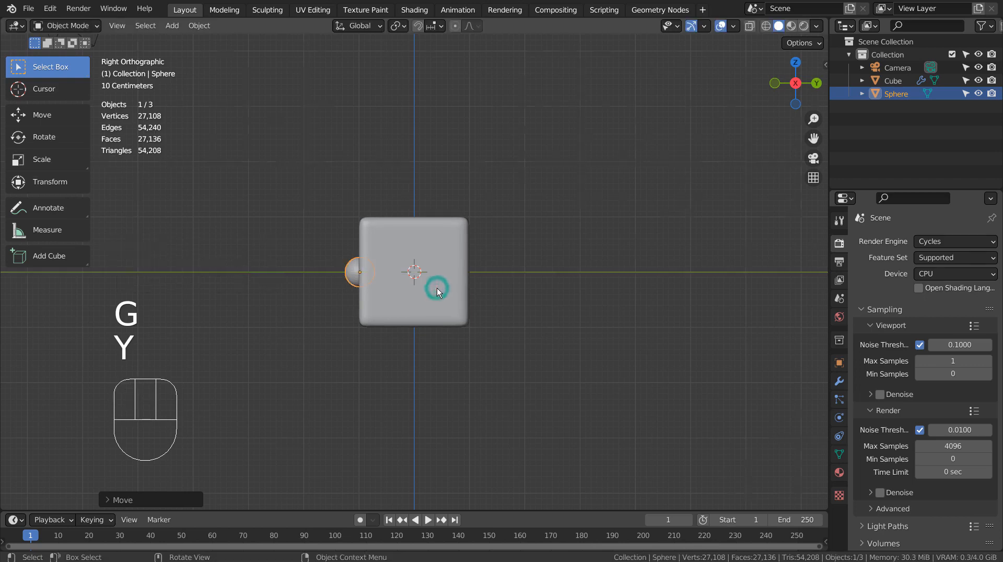
{"action": "key", "text": "KP_1"}
{"action": "key", "text": "g"}
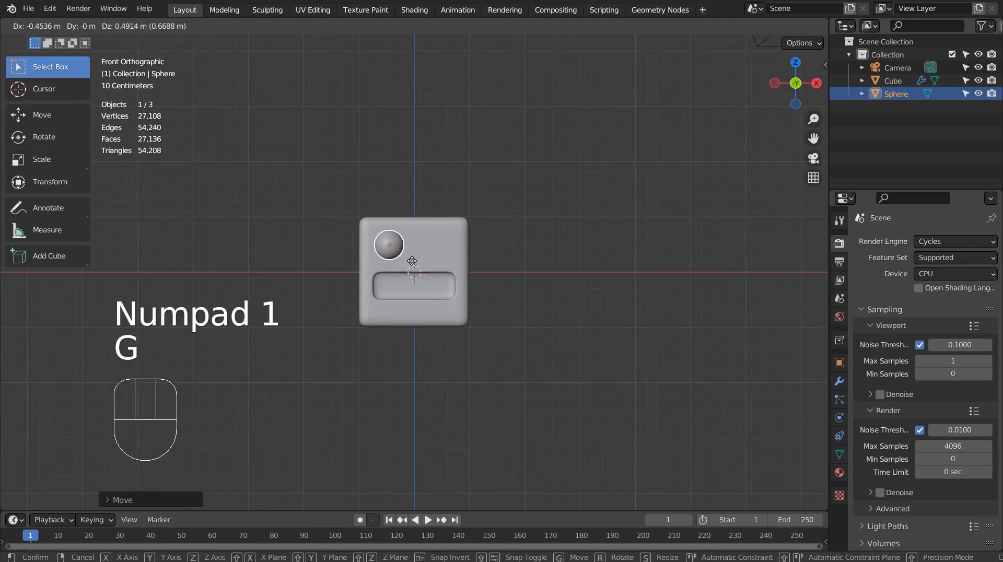
{"action": "left_click", "coordinate": [412, 260]}
Add a level 3 Subdivision Surface modifier to the sphere and shade it smooth.
{"action": "key", "text": "ctrl+3"}
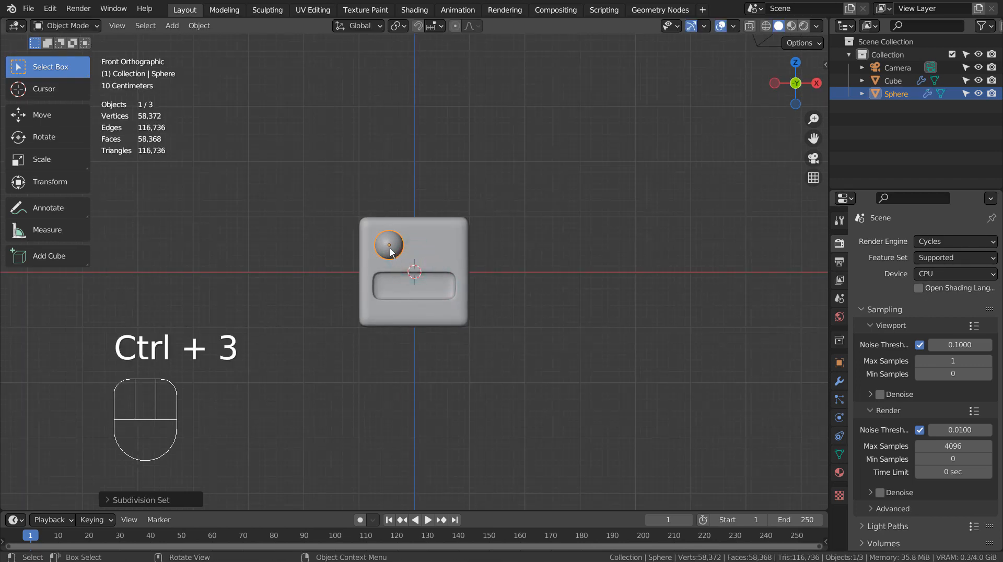
{"action": "right_click", "coordinate": [389, 248]}
{"action": "left_click", "coordinate": [389, 249]}
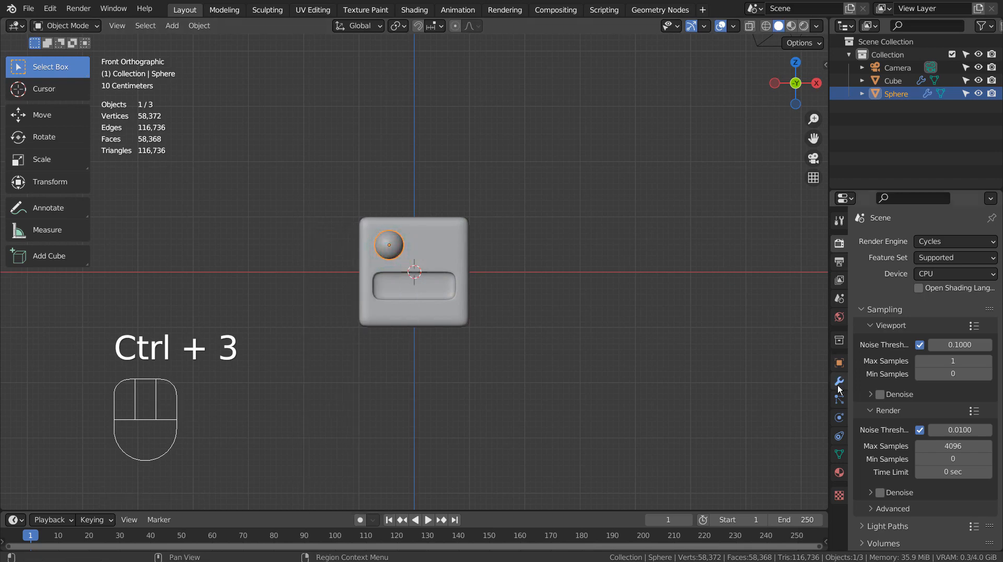
Set the sphere's origin to the 3D cursor at the cube's centre.
{"action": "left_click", "coordinate": [199, 27]}
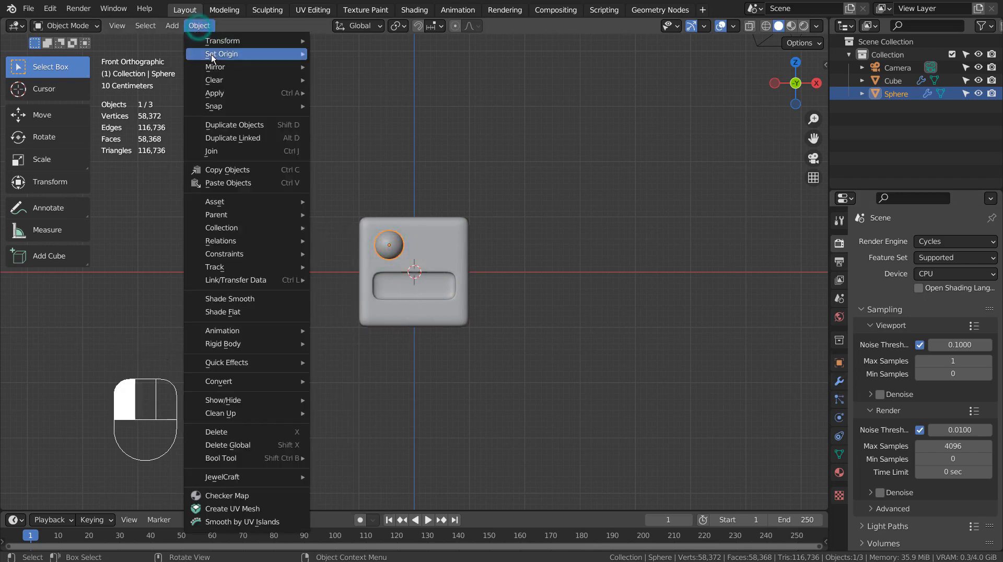
{"action": "mouse_move", "coordinate": [212, 56]}
{"action": "left_click", "coordinate": [378, 86]}
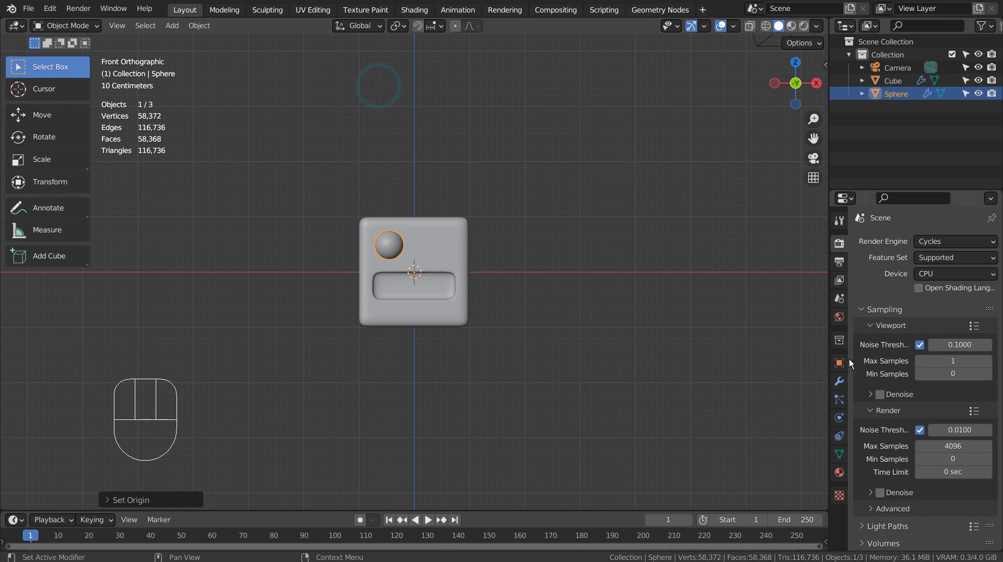
Mirror the eye across the X axis with a Mirror modifier, apply the modifier and deselect the eyes.
{"action": "left_click", "coordinate": [839, 382]}
{"action": "left_click", "coordinate": [910, 242]}
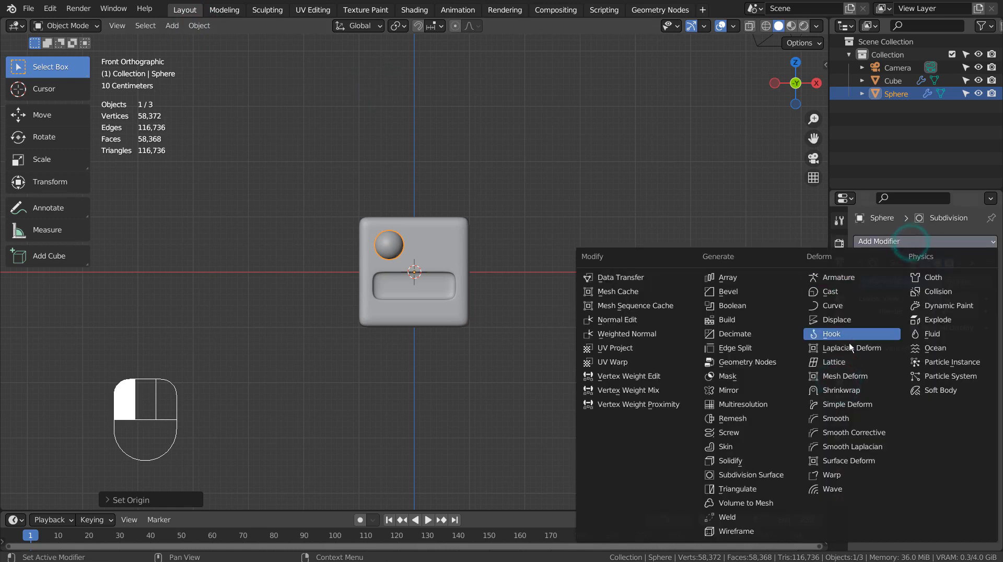
{"action": "left_click", "coordinate": [781, 390]}
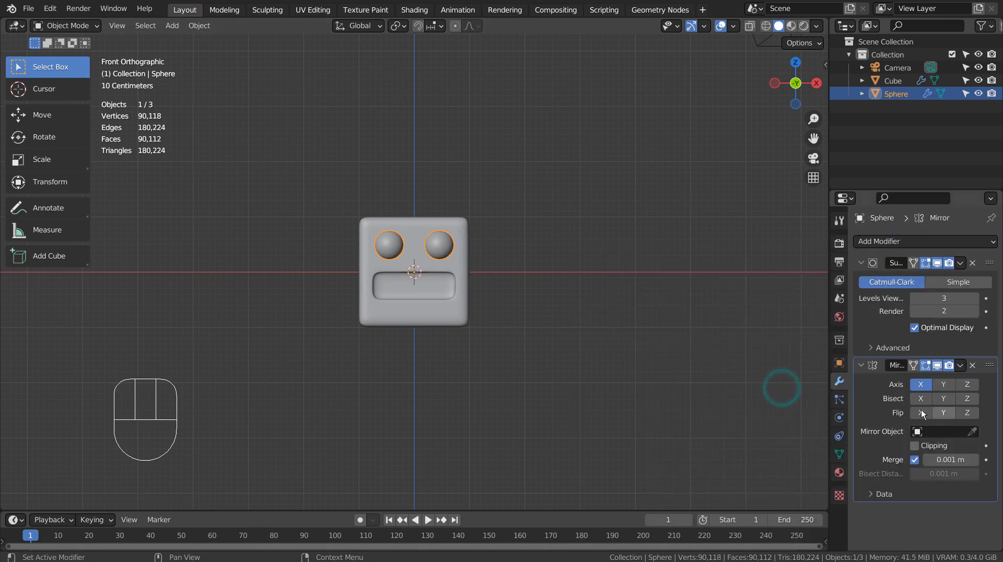
{"action": "key", "text": "ctrl+a"}
{"action": "left_click", "coordinate": [731, 292]}
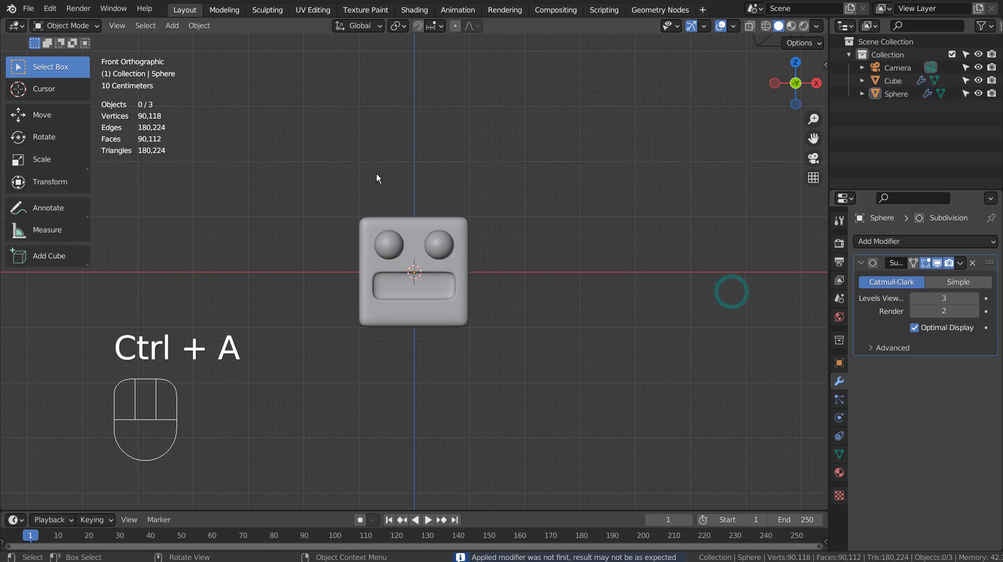
Duplicate the cube head and its eyes twice along the negative X axis, snapping the copies to even spacing.
{"action": "left_click_drag", "start_coordinate": [364, 174], "coordinate": [461, 317]}
{"action": "scroll", "coordinate": [508, 327], "scroll_direction": "down", "scroll_amount": 4}
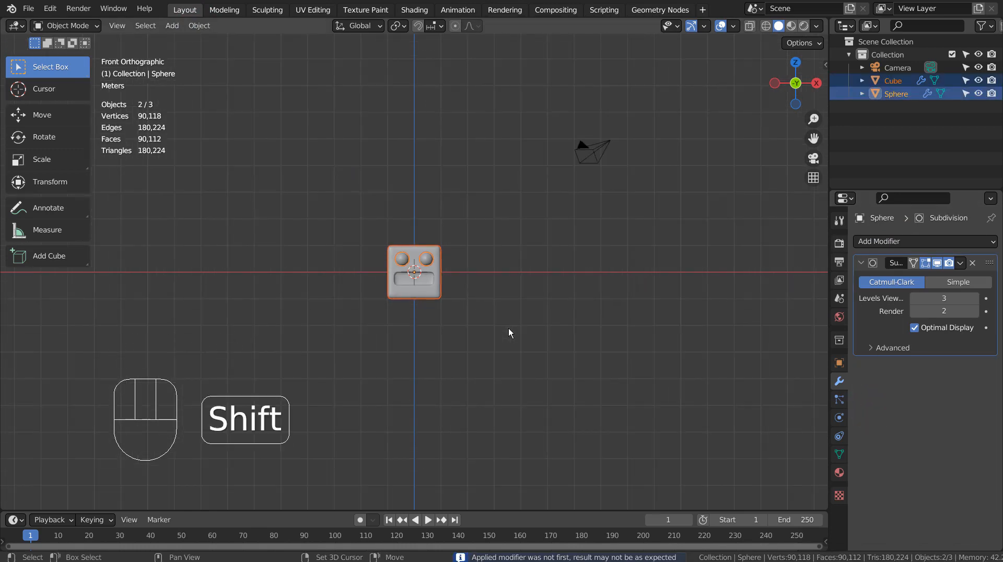
{"action": "key", "text": "shift+d"}
{"action": "key", "text": "x"}
{"action": "left_click", "coordinate": [430, 324], "text": "ctrl"}
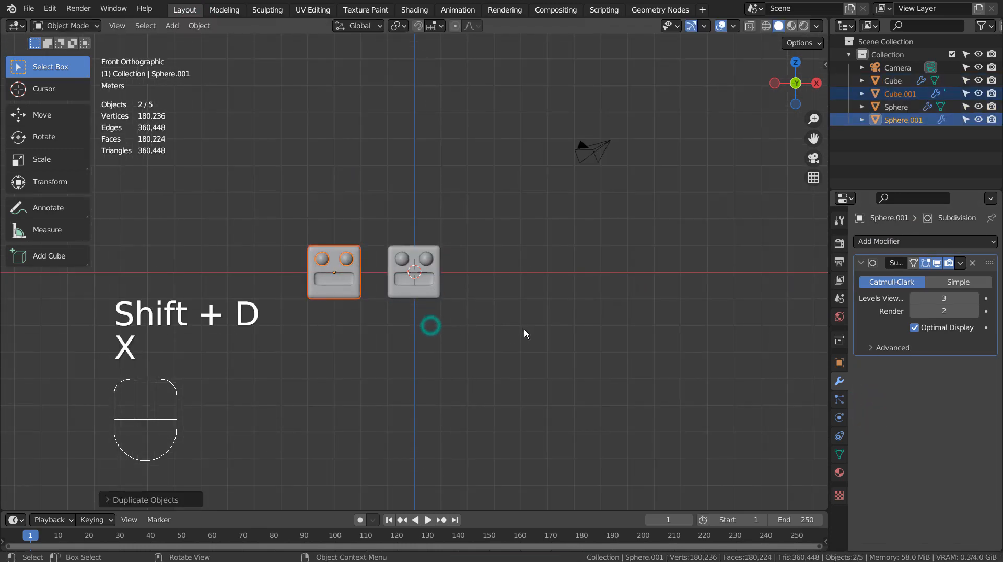
{"action": "key", "text": "shift+d"}
{"action": "key", "text": "x"}
{"action": "left_click", "coordinate": [441, 329], "text": "ctrl"}
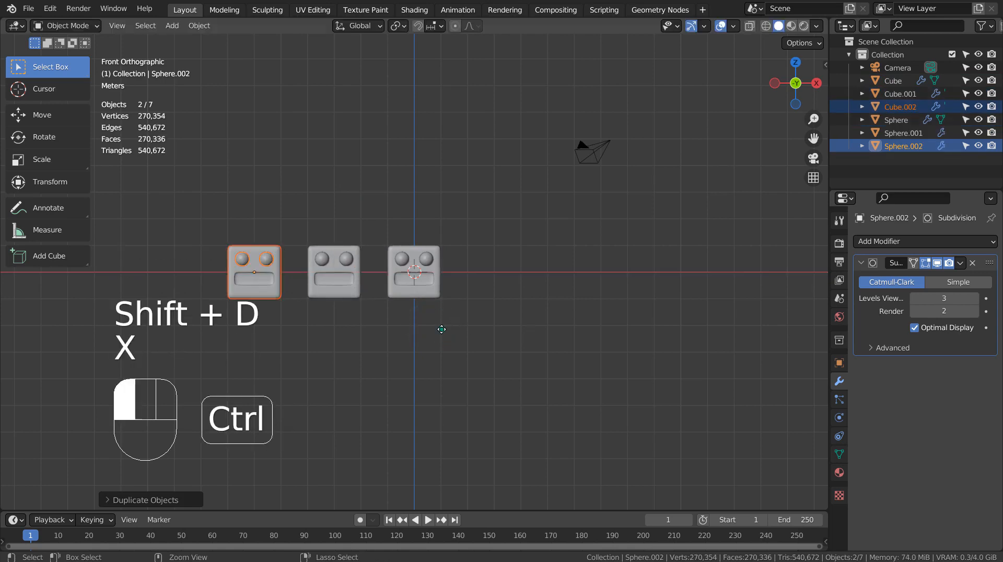
Duplicate the head twice more along X, snapping the copies to the positive side of the original at 3 m spacing, and deselect everything.
{"action": "key", "text": "shift+d"}
{"action": "key", "text": "x"}
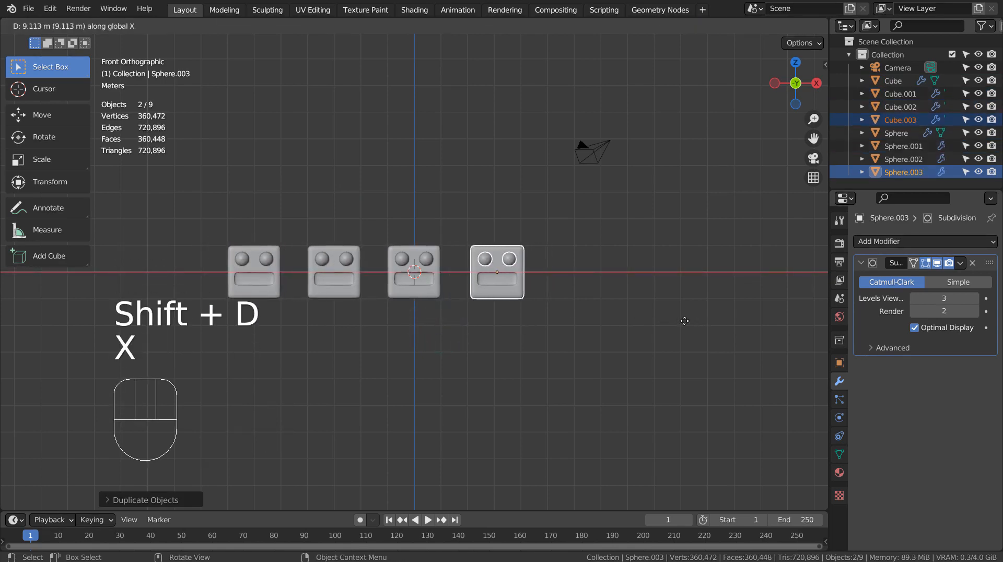
{"action": "left_click", "coordinate": [679, 320], "text": "ctrl"}
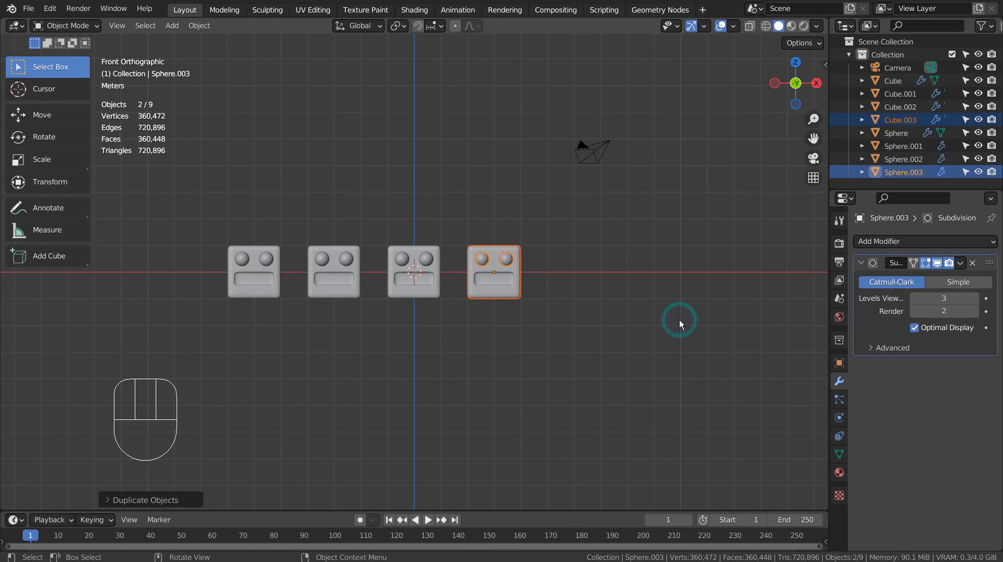
{"action": "key", "text": "shift+d"}
{"action": "key", "text": "x"}
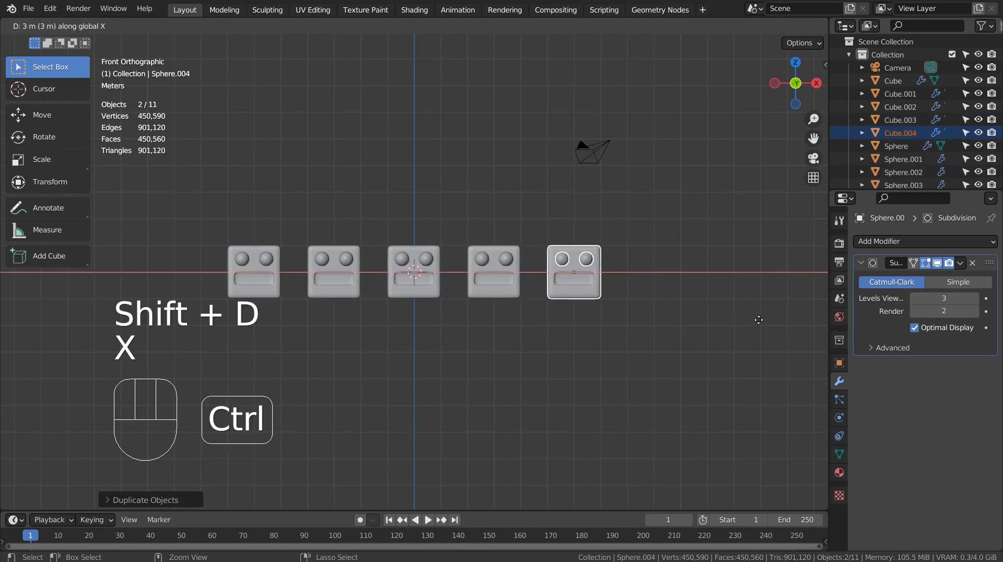
{"action": "left_click", "coordinate": [758, 320], "text": "ctrl"}
{"action": "left_click", "coordinate": [676, 370]}
Try moving the cube and eyes of the head at the negative X end together, and undo the move.
{"action": "middle_click_drag", "start_coordinate": [559, 372], "coordinate": [512, 372]}
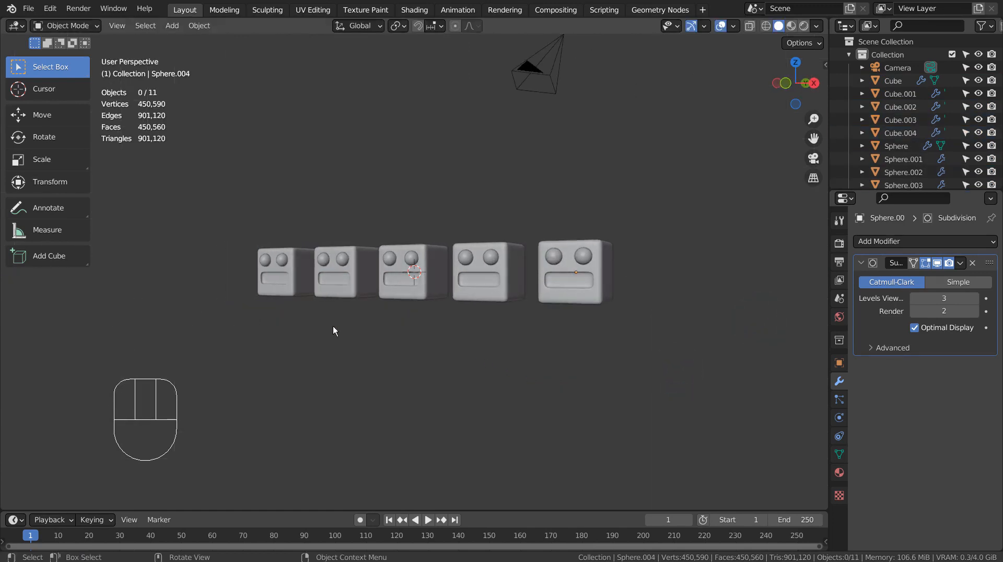
{"action": "middle_click_drag", "start_coordinate": [333, 326], "coordinate": [340, 286], "text": "shift"}
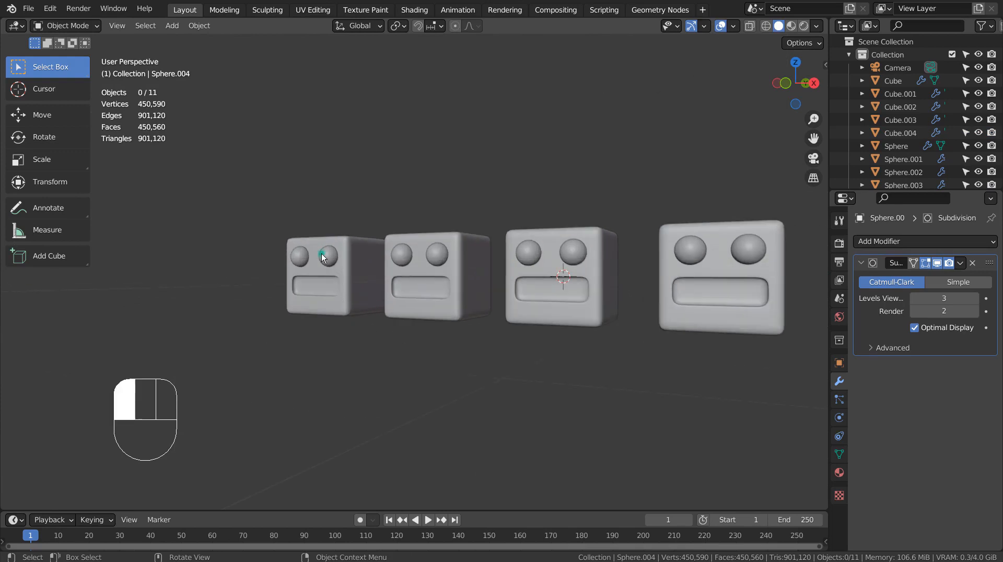
{"action": "left_click", "coordinate": [323, 257]}
{"action": "left_click", "coordinate": [335, 283], "text": "shift"}
{"action": "key", "text": "g"}
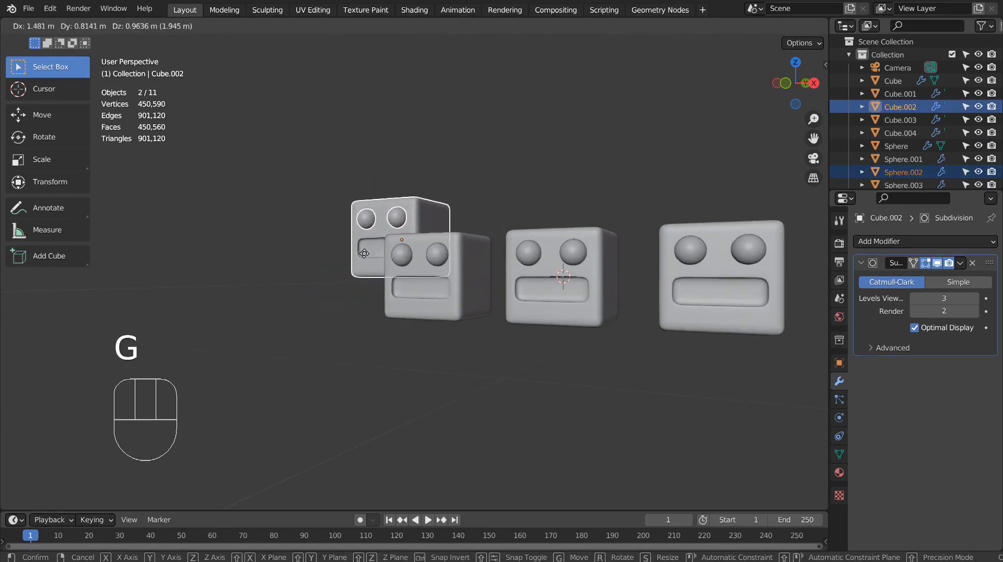
{"action": "left_click", "coordinate": [376, 182]}
{"action": "key", "text": "ctrl+z"}
{"action": "left_click", "coordinate": [347, 374]}
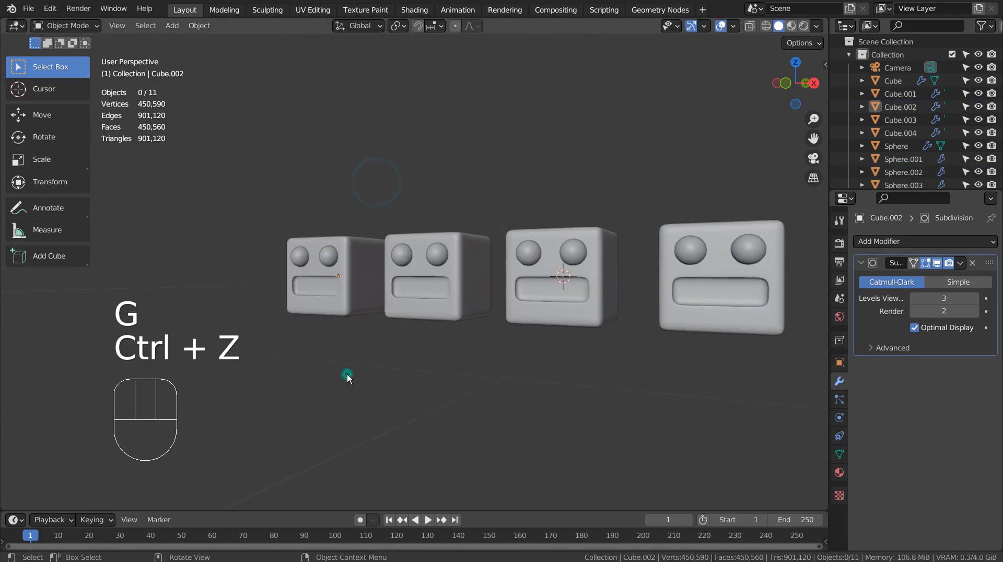
Join the eyes and cube of the head at the negative X end into one object.
{"action": "left_click", "coordinate": [331, 259]}
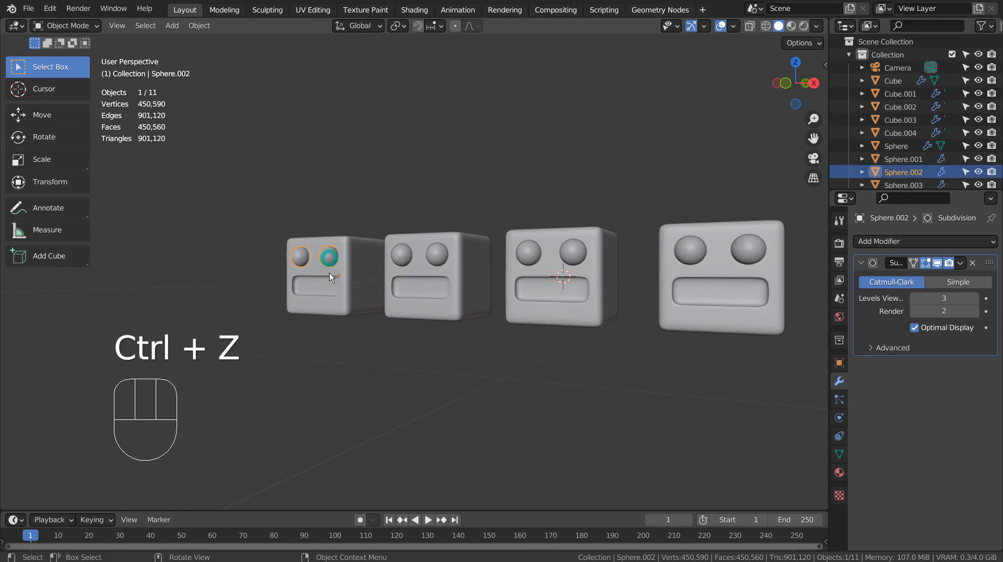
{"action": "left_click", "coordinate": [330, 286], "text": "shift"}
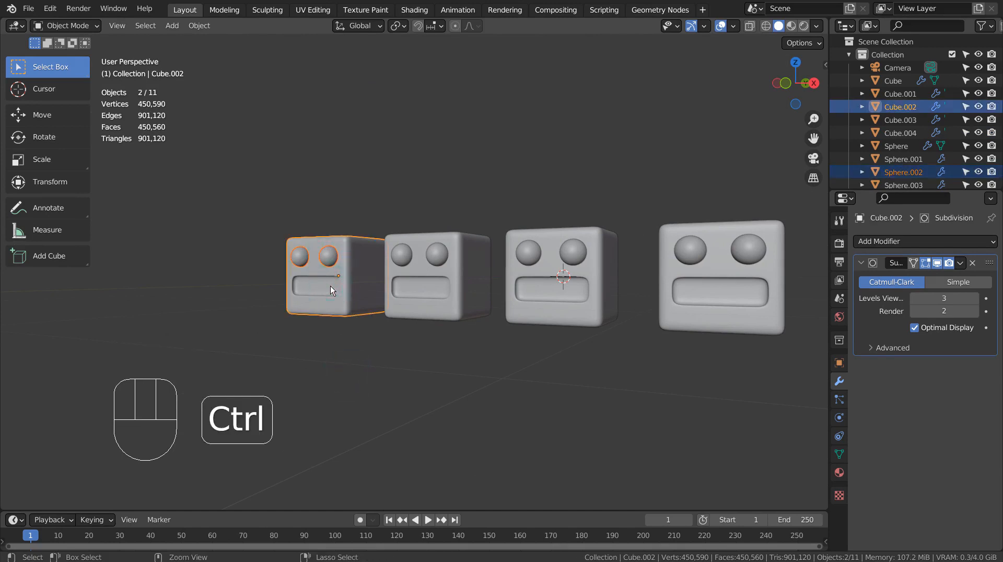
{"action": "key", "text": "ctrl+j"}
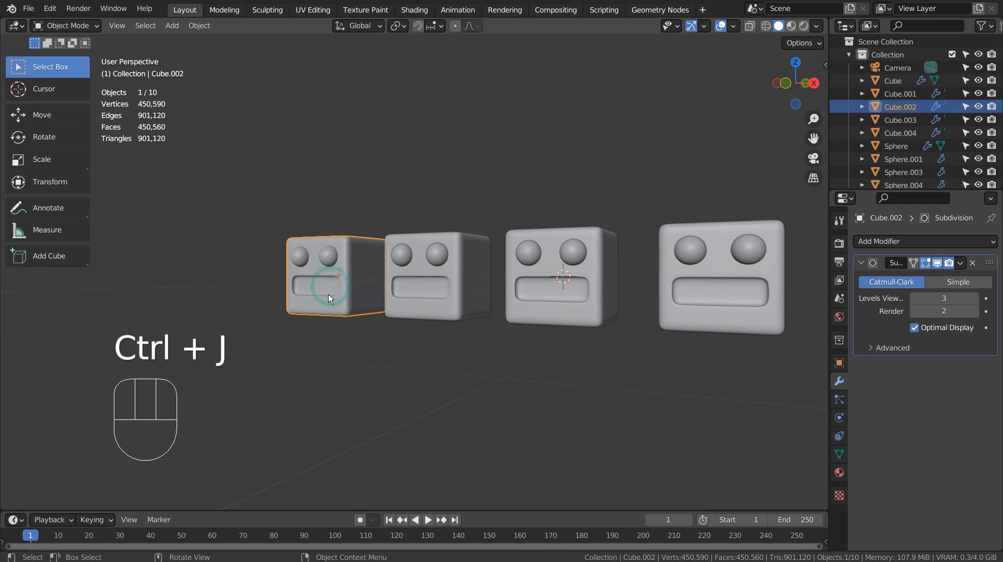
Test the joined head by moving it freely, and undo the move.
{"action": "key", "text": "g"}
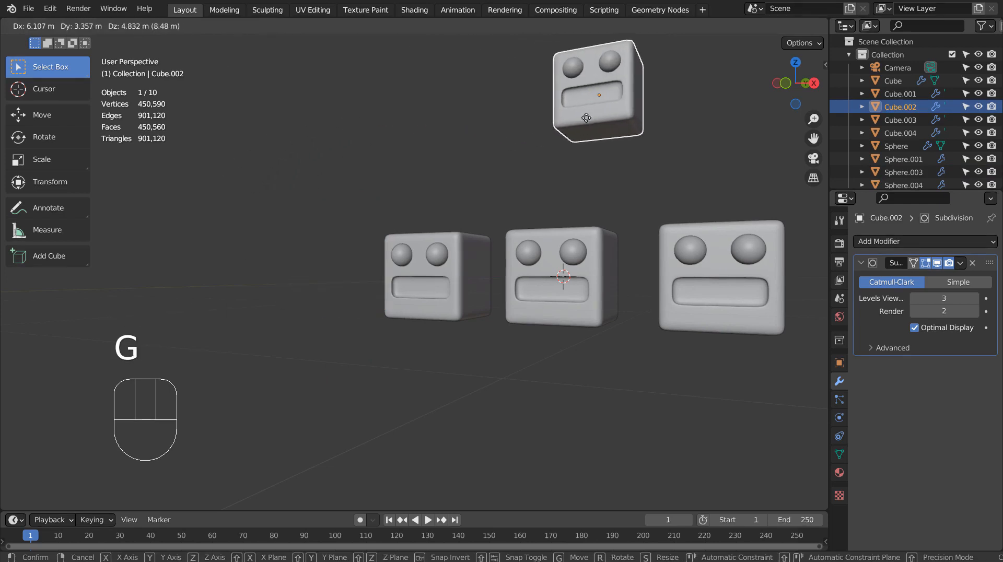
{"action": "left_click", "coordinate": [333, 161]}
{"action": "key", "text": "ctrl+z"}
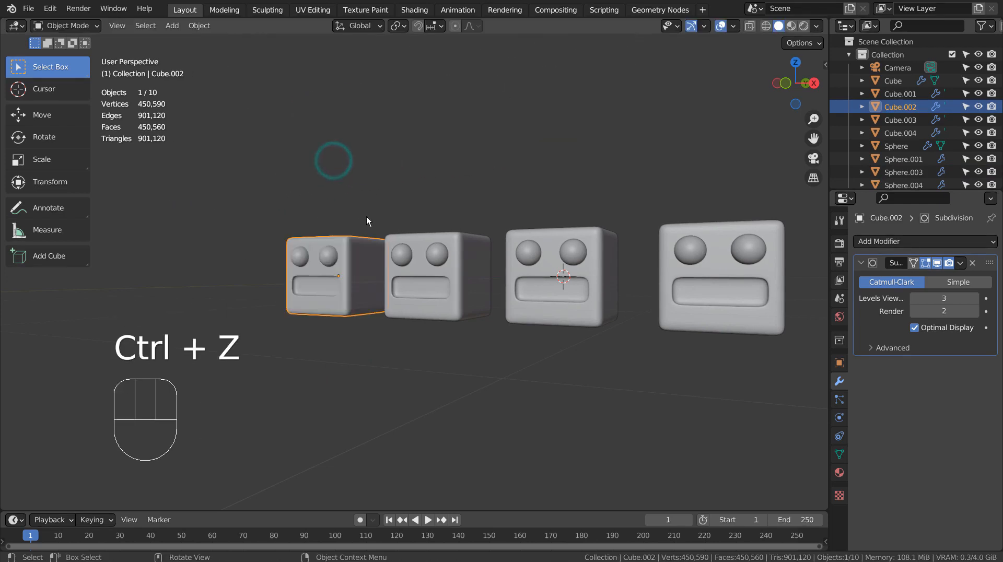
Parent the eyes of the second head from the negative X end to its cube with the Object option.
{"action": "left_click", "coordinate": [400, 254]}
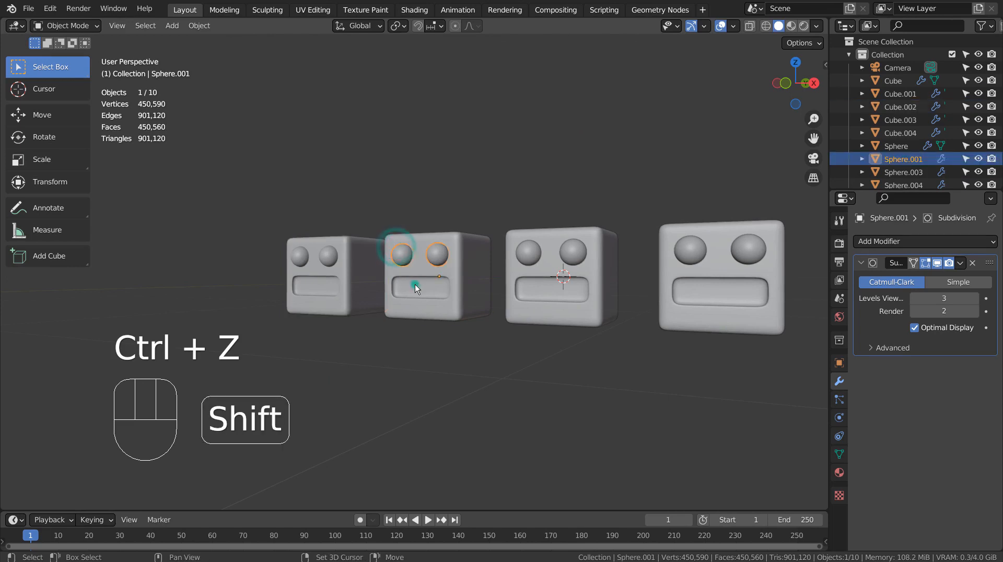
{"action": "left_click", "coordinate": [415, 284], "text": "shift"}
{"action": "key", "text": "ctrl+p"}
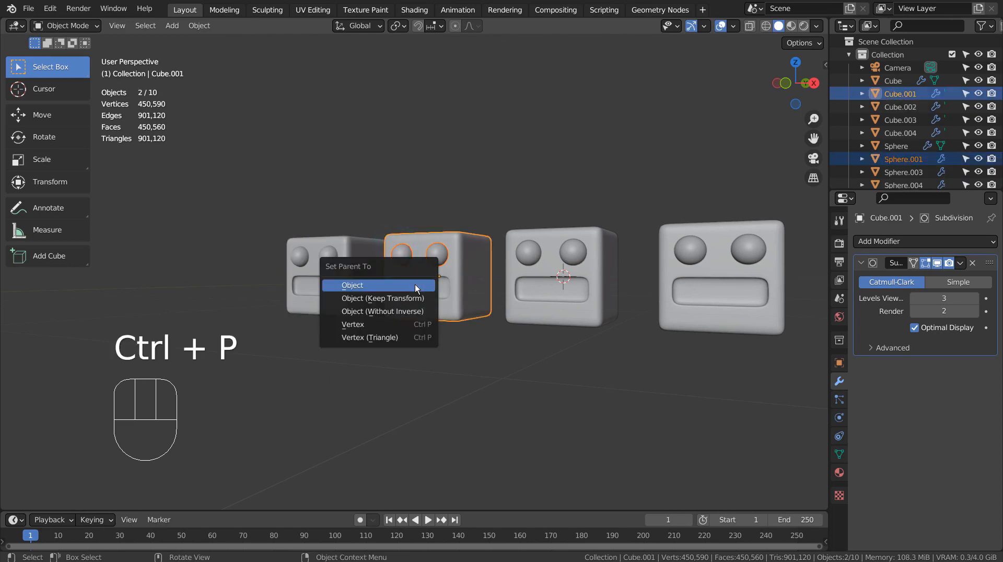
{"action": "left_click", "coordinate": [414, 285]}
Test the parenting by moving the second head's cube, its eyes alone and the cube again, undoing each move.
{"action": "left_click", "coordinate": [430, 292]}
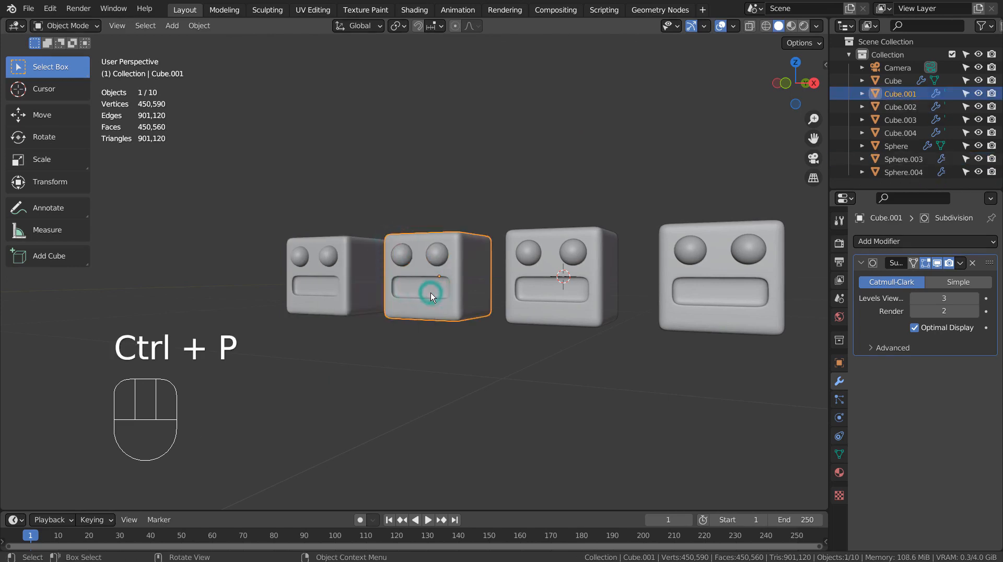
{"action": "key", "text": "g"}
{"action": "left_click", "coordinate": [428, 162]}
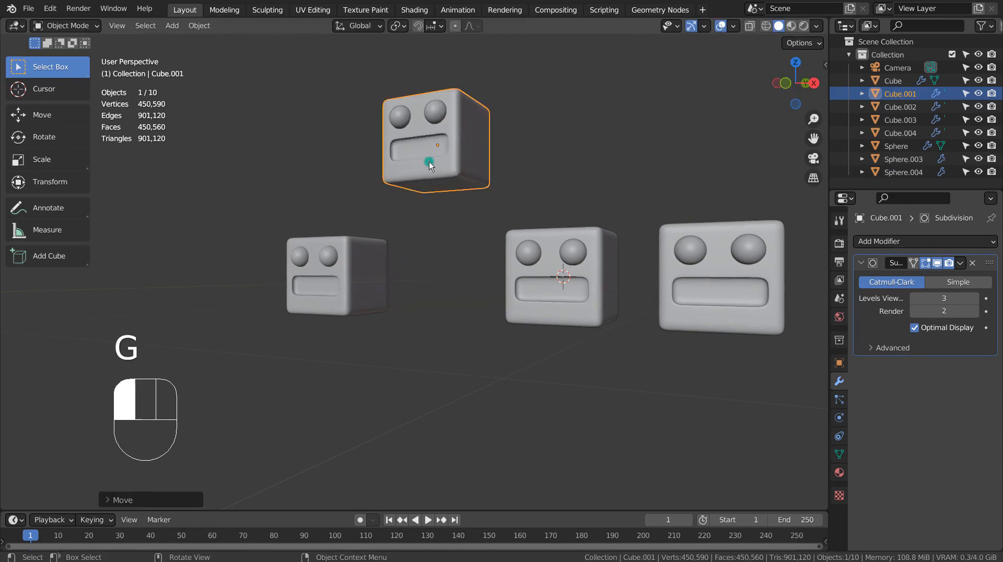
{"action": "key", "text": "ctrl+z"}
{"action": "left_click", "coordinate": [441, 252]}
{"action": "key", "text": "g"}
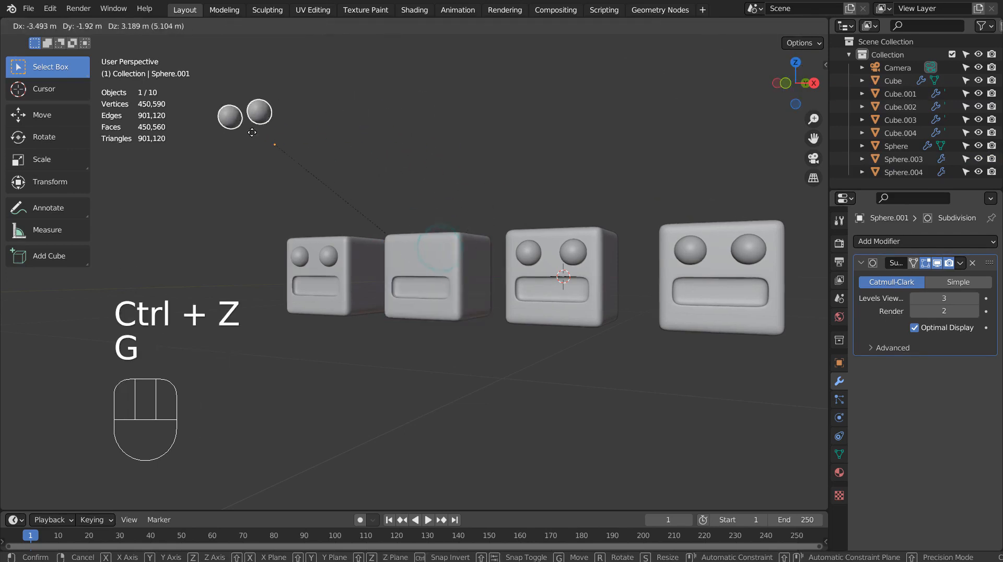
{"action": "left_click", "coordinate": [415, 123]}
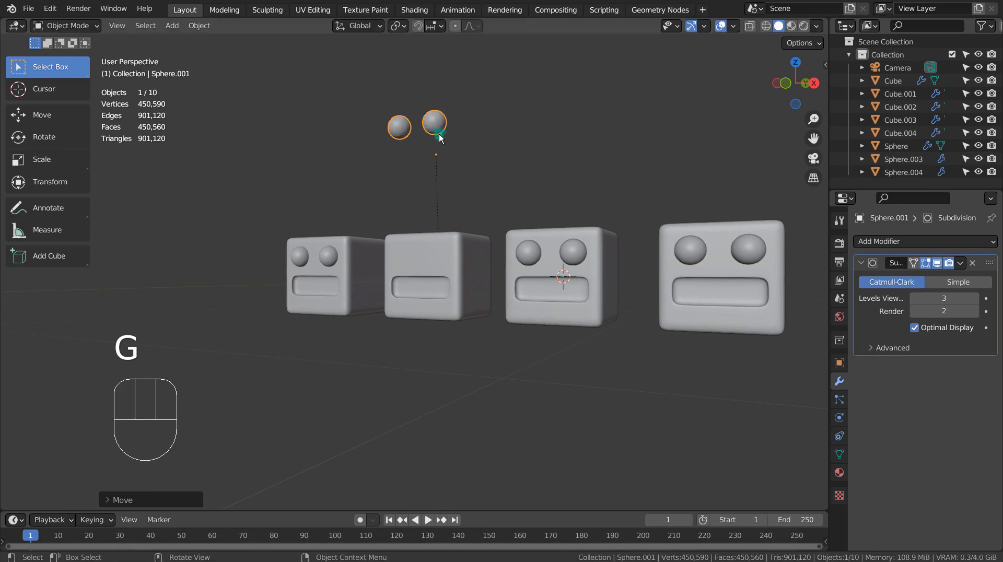
{"action": "key", "text": "ctrl+z"}
{"action": "left_click", "coordinate": [458, 285]}
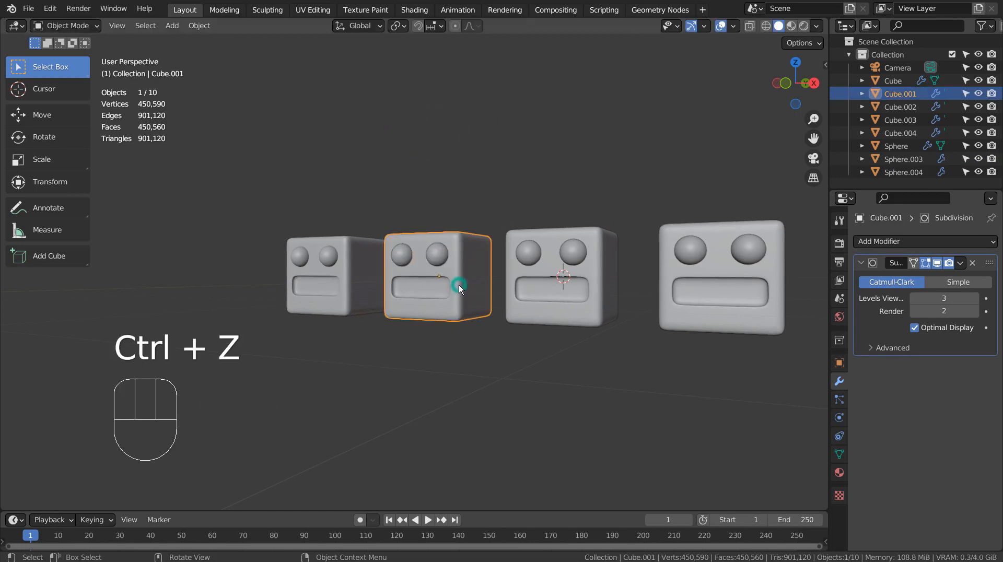
{"action": "key", "text": "g"}
{"action": "left_click", "coordinate": [429, 130]}
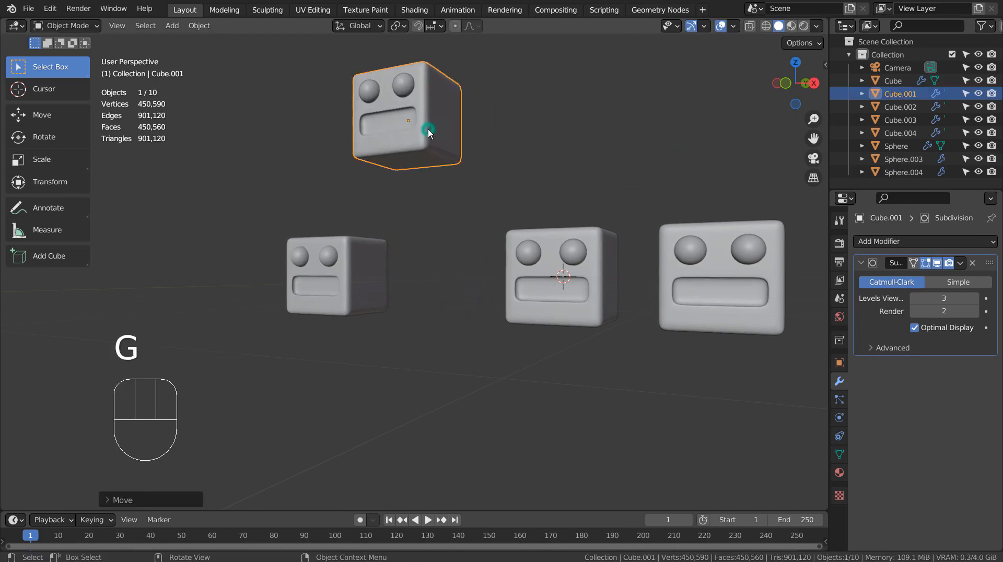
{"action": "key", "text": "ctrl+z"}
Add an armature at the central head and set its viewport display to In Front.
{"action": "middle_click_drag", "start_coordinate": [588, 334], "coordinate": [486, 328], "text": "shift"}
{"action": "left_click", "coordinate": [460, 316]}
{"action": "key", "text": "shift+a"}
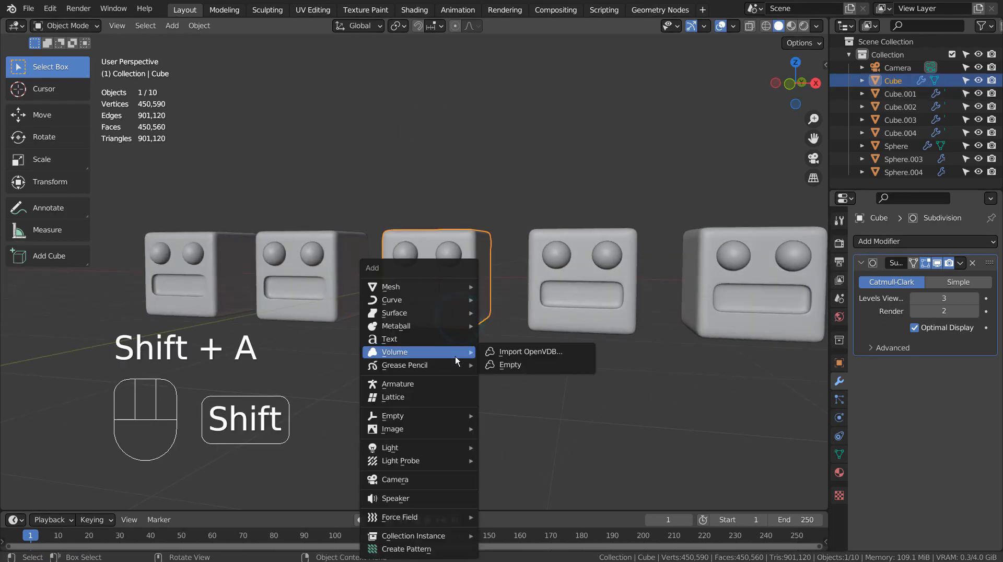
{"action": "left_click", "coordinate": [450, 385]}
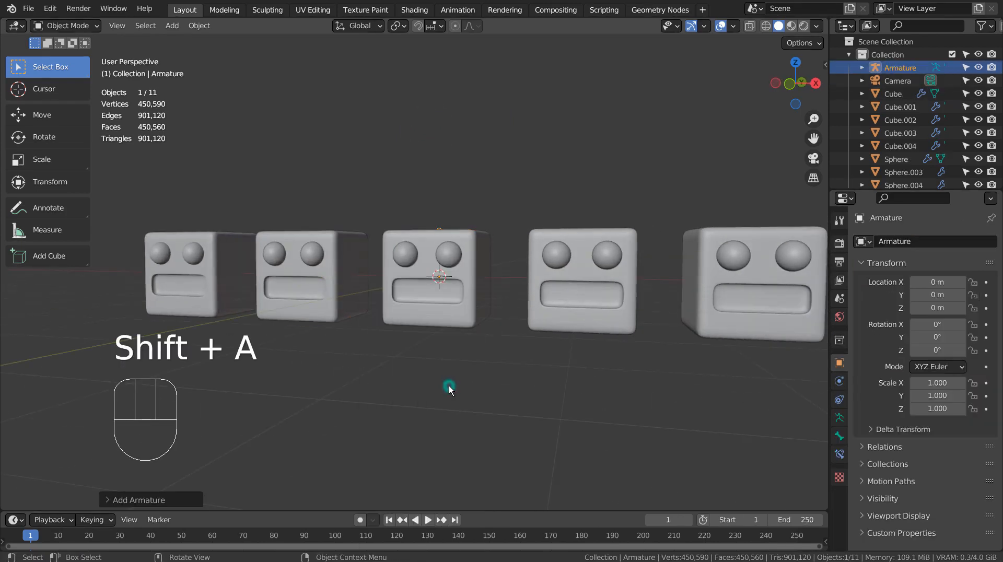
{"action": "left_click", "coordinate": [839, 418]}
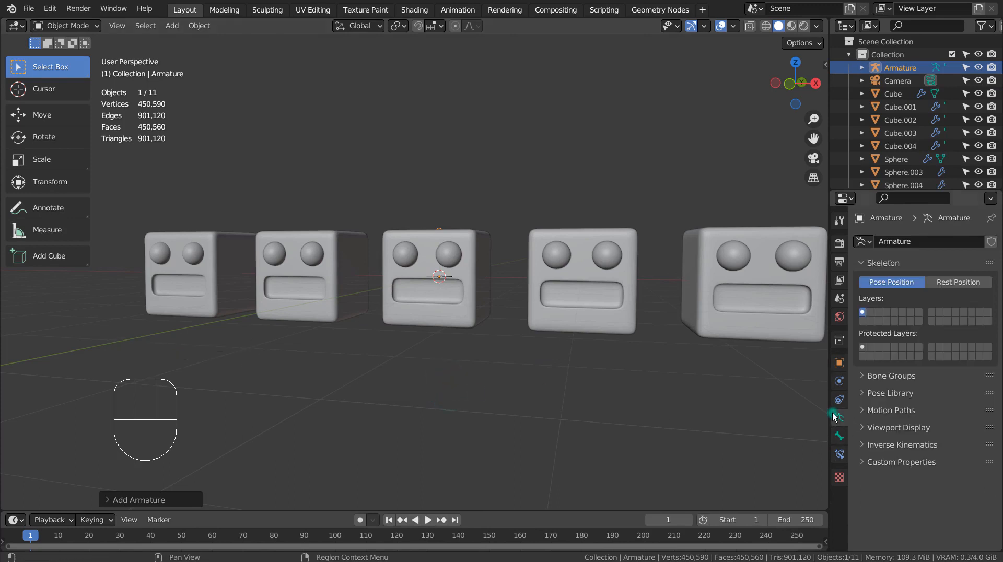
{"action": "left_click", "coordinate": [861, 427]}
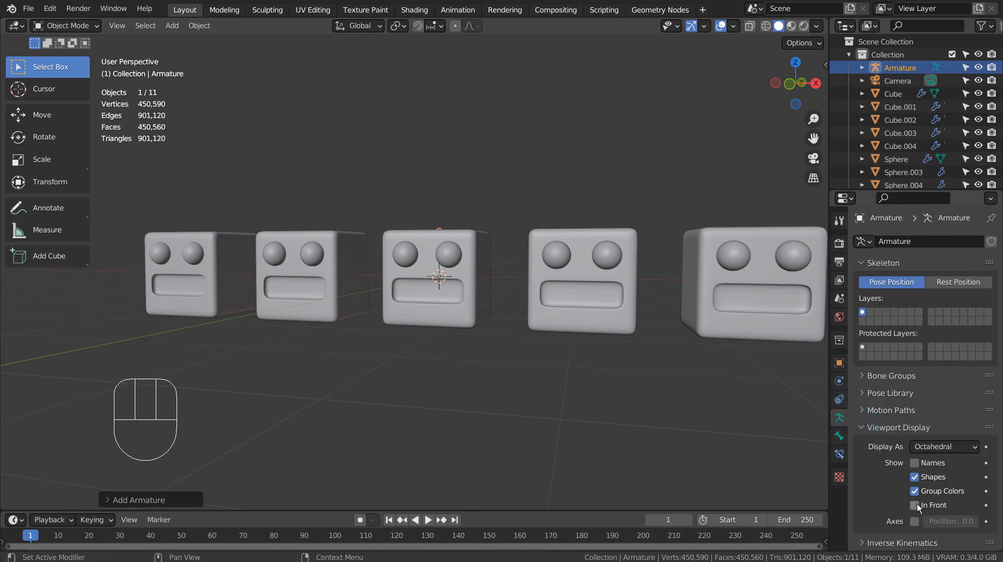
{"action": "middle_click_drag", "start_coordinate": [455, 381], "coordinate": [407, 378]}
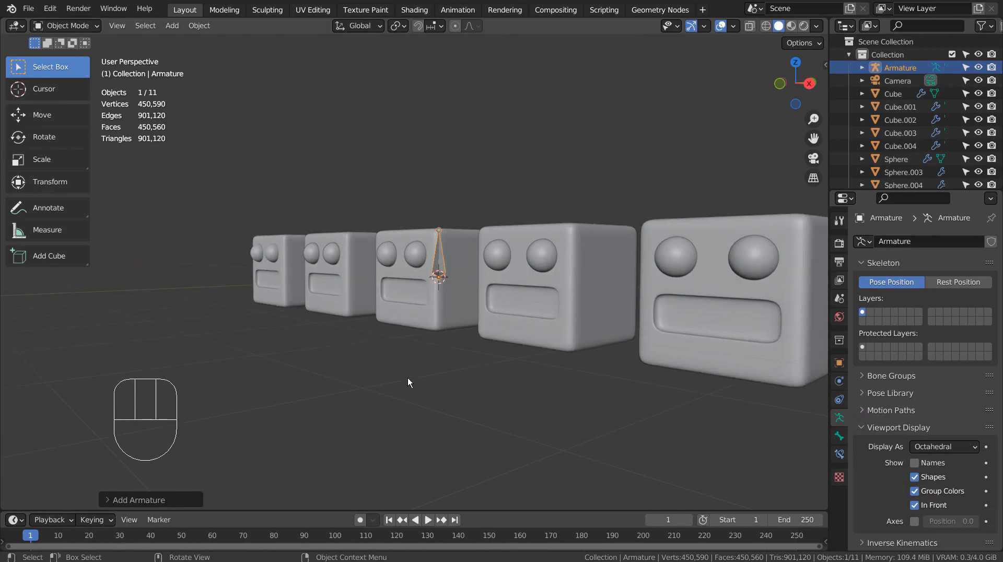
Move the armature down about 0.94 m along Z to the cube's base and scale it up by about 1.73.
{"action": "key", "text": "KP_3"}
{"action": "key", "text": "g"}
{"action": "key", "text": "z"}
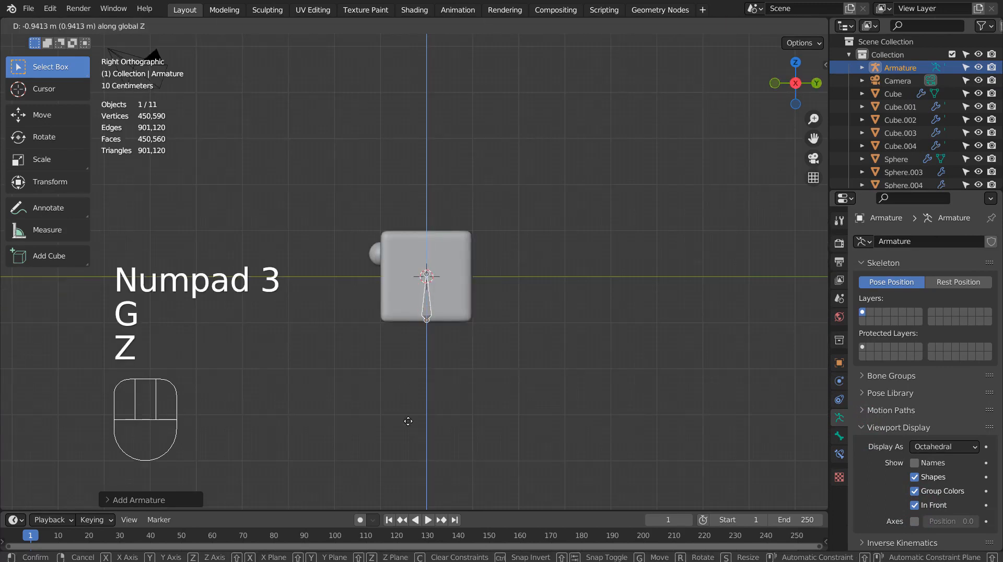
{"action": "left_click", "coordinate": [408, 421]}
{"action": "key", "text": "s"}
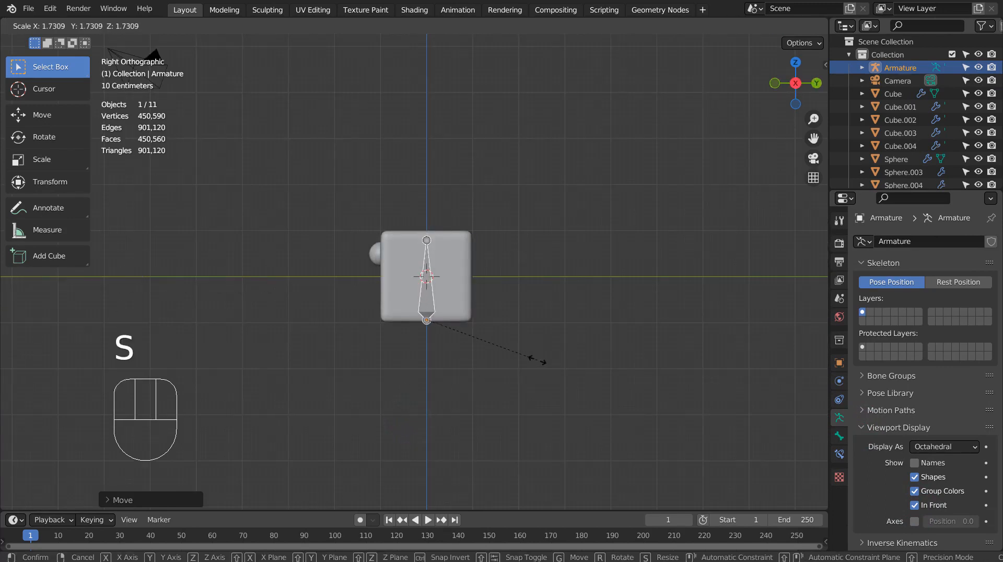
{"action": "left_click", "coordinate": [538, 362]}
{"action": "middle_click_drag", "start_coordinate": [538, 361], "coordinate": [533, 362]}
{"action": "scroll", "coordinate": [532, 361], "scroll_direction": "up", "scroll_amount": 3}
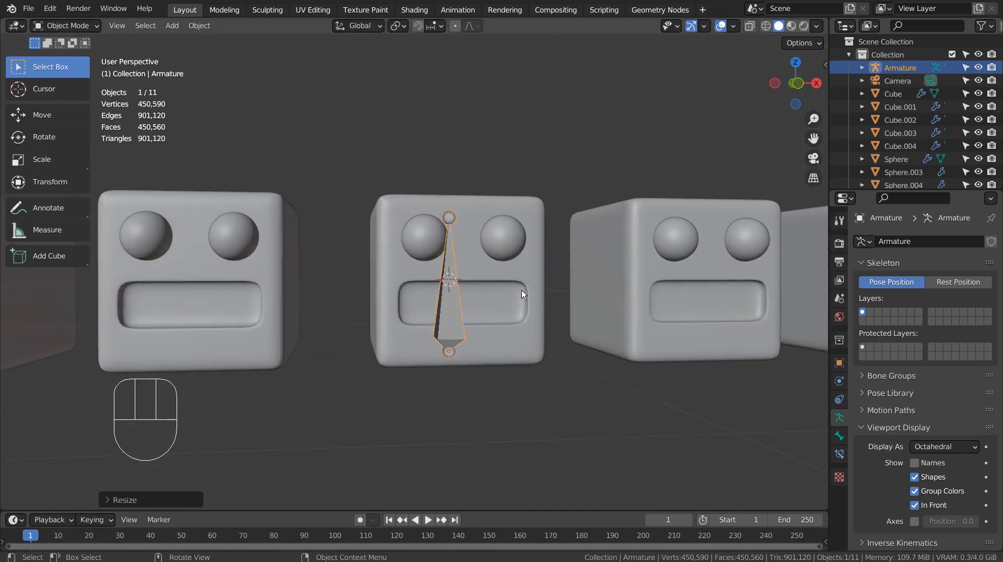
Duplicate the armature twice along X at about 3 m spacing, placing one in each head on the positive side.
{"action": "key", "text": "KP_1"}
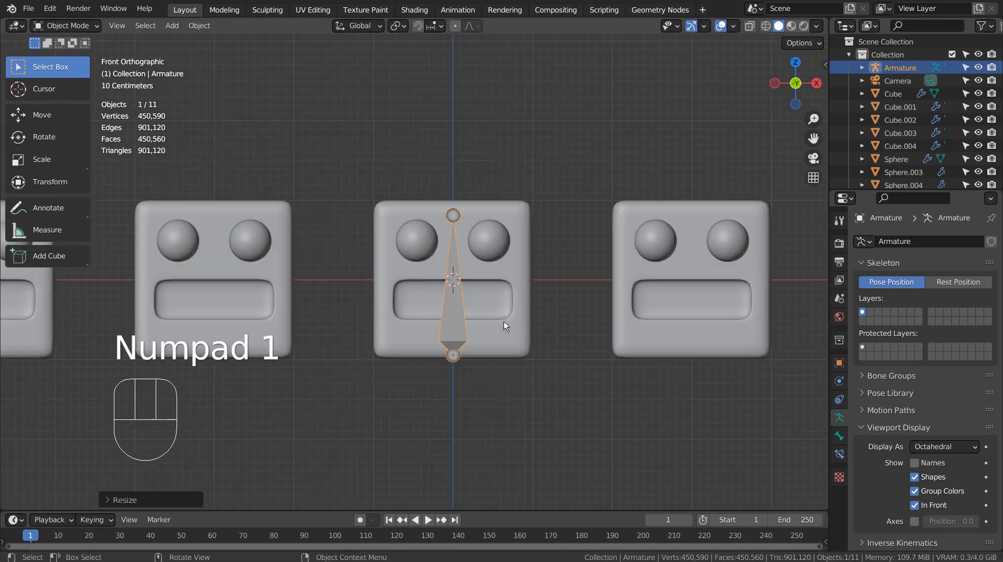
{"action": "scroll", "coordinate": [503, 321], "scroll_direction": "down", "scroll_amount": 5}
{"action": "key", "text": "shift+d"}
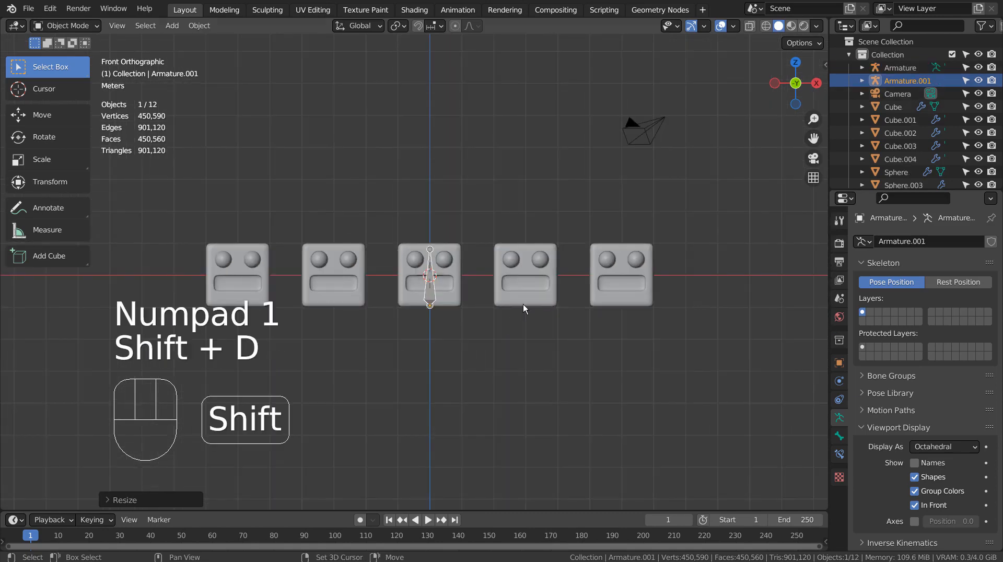
{"action": "key", "text": "x"}
{"action": "left_click", "coordinate": [618, 302]}
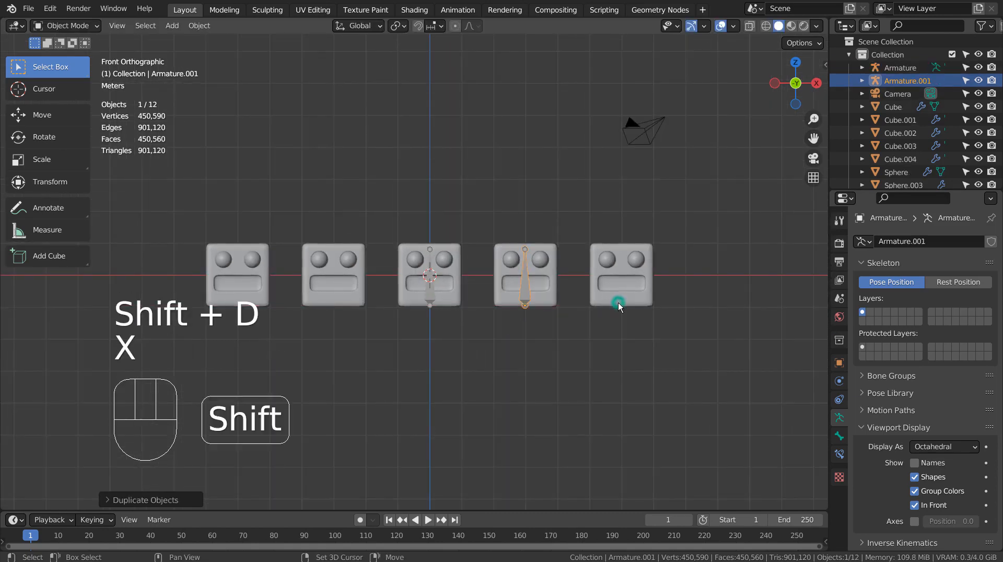
{"action": "key", "text": "shift+d"}
{"action": "key", "text": "x"}
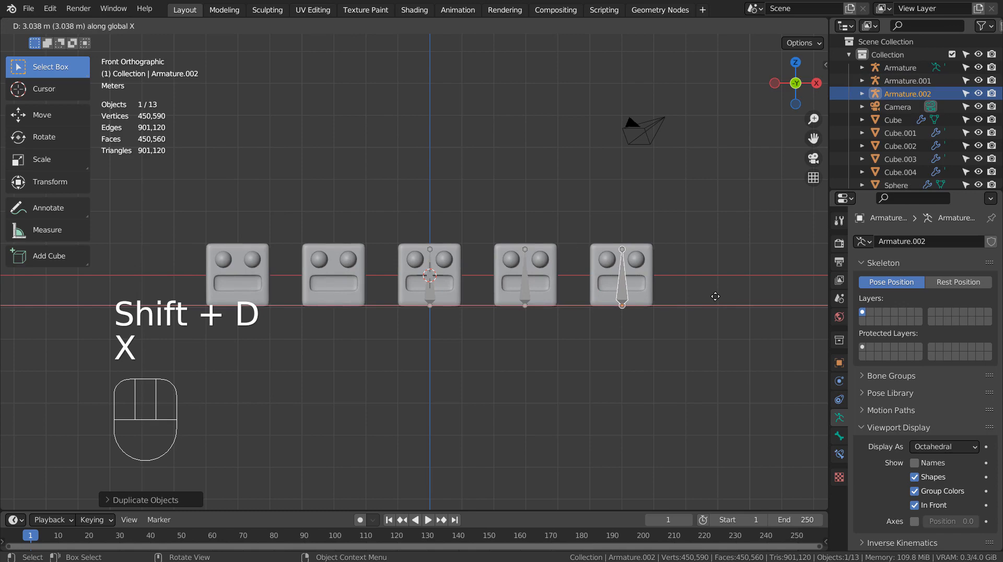
{"action": "left_click", "coordinate": [715, 296]}
Join the central head's eyes and cube into one object.
{"action": "scroll", "coordinate": [710, 295], "scroll_direction": "up", "scroll_amount": 4}
{"action": "middle_click_drag", "start_coordinate": [710, 295], "coordinate": [446, 283]}
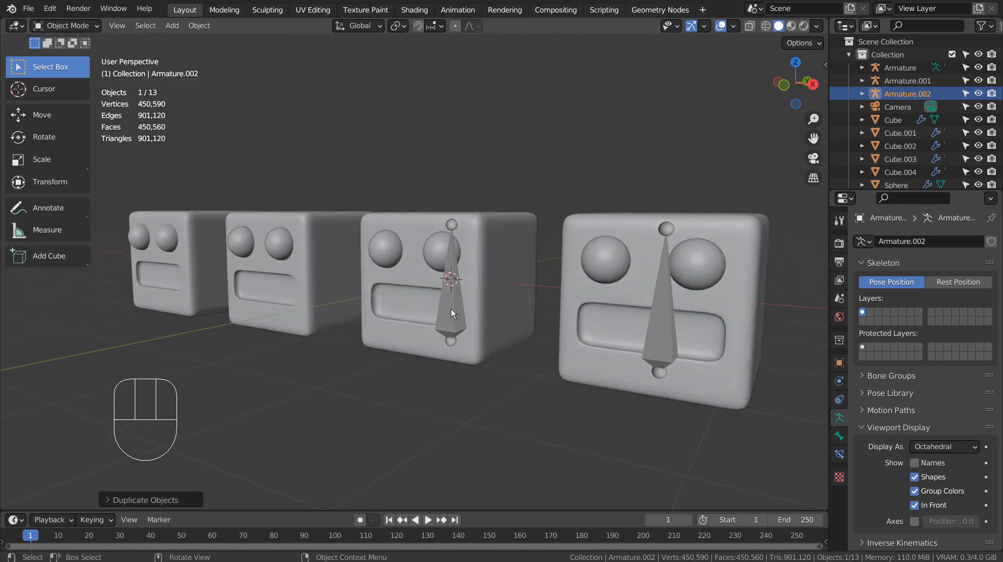
{"action": "left_click", "coordinate": [381, 250]}
{"action": "left_click", "coordinate": [397, 279], "text": "shift"}
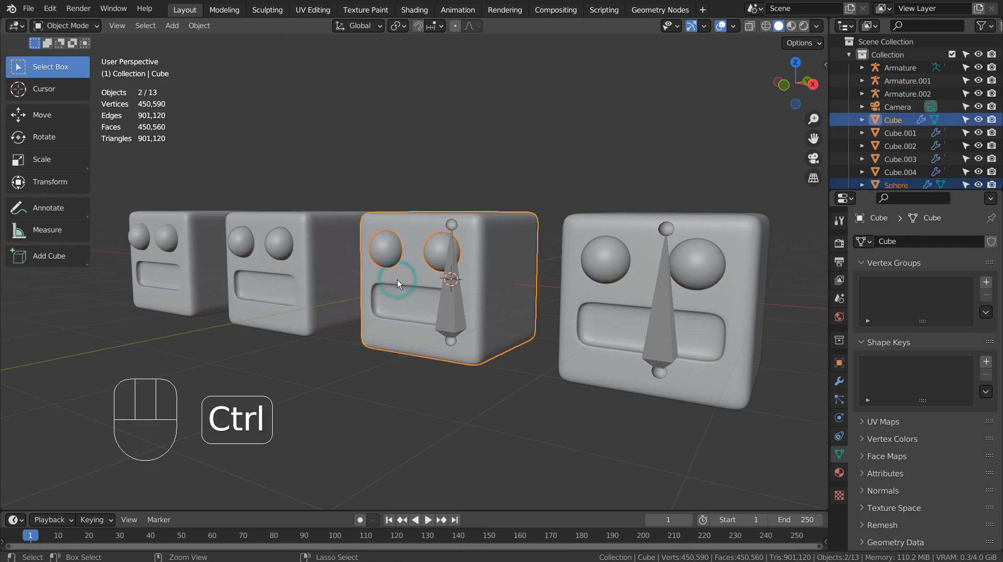
{"action": "key", "text": "ctrl+j"}
Parent the joined central head to its armature with automatic weights, then select only the head.
{"action": "left_click", "coordinate": [448, 313]}
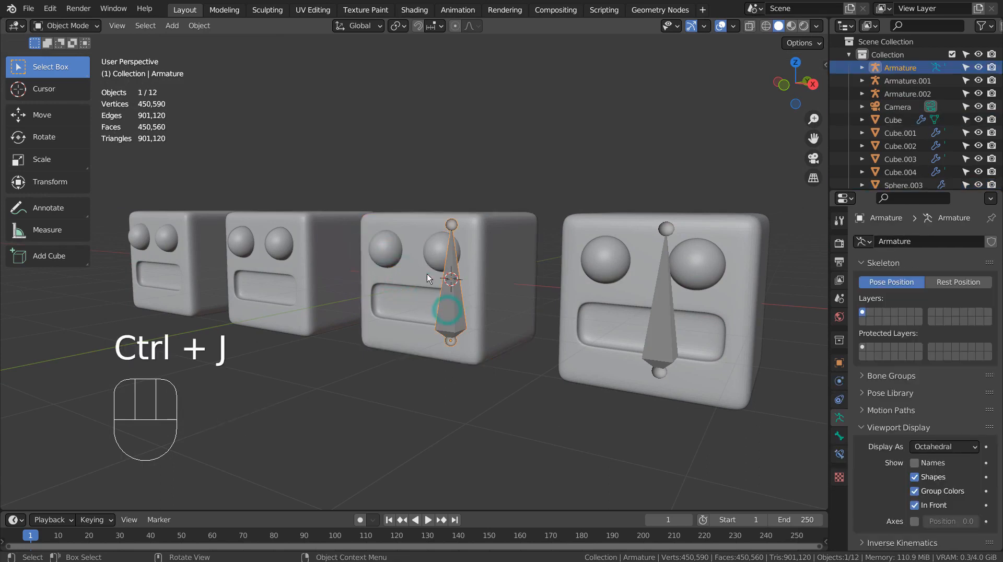
{"action": "left_click", "coordinate": [427, 274]}
{"action": "left_click", "coordinate": [459, 318], "text": "shift"}
{"action": "key", "text": "ctrl+p"}
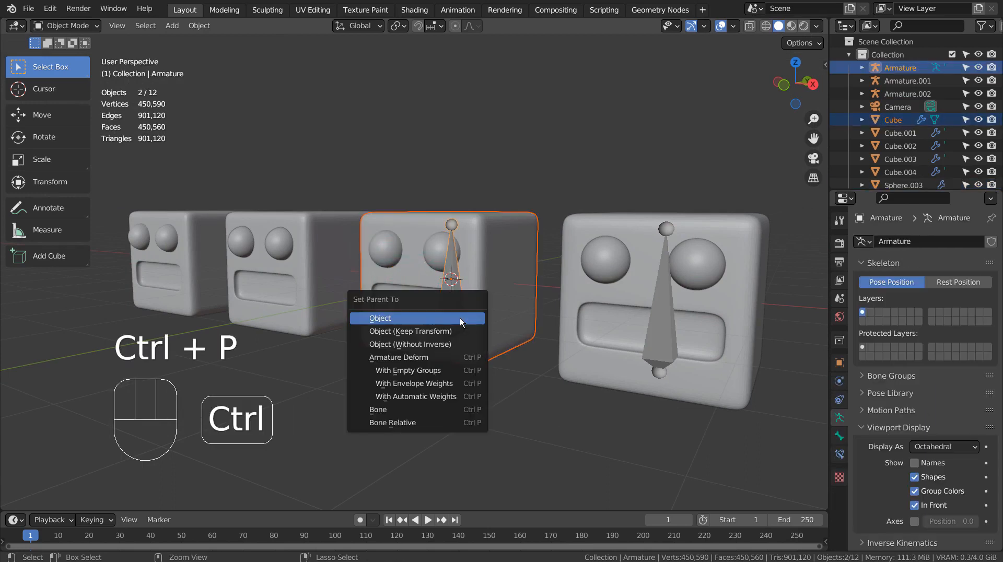
{"action": "left_click", "coordinate": [458, 397]}
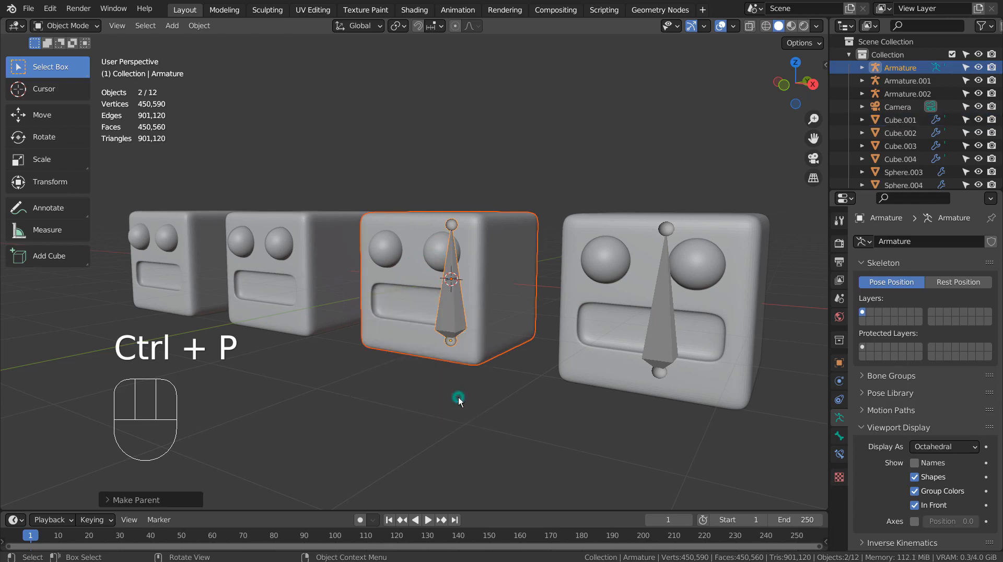
{"action": "left_click", "coordinate": [452, 318]}
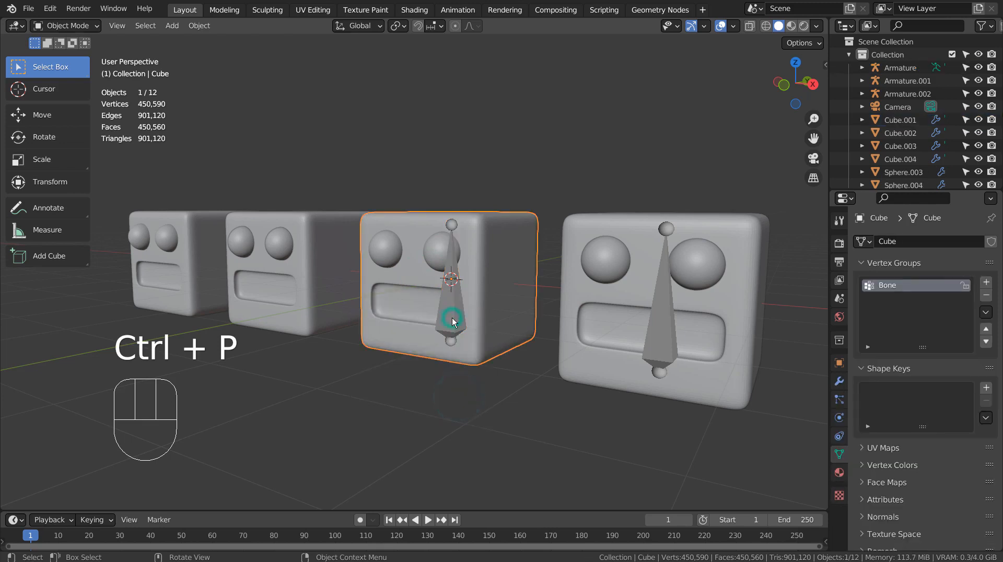
Enter Pose Mode on the central head's armature, test-rotate its bone about the X axis, and undo the rotation.
{"action": "left_click", "coordinate": [94, 30]}
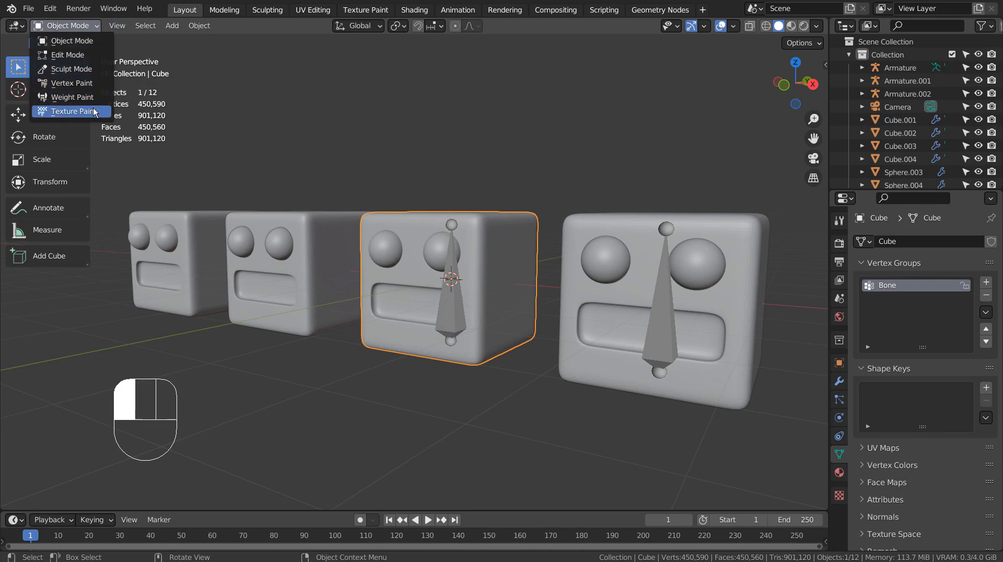
{"action": "left_click", "coordinate": [453, 312]}
{"action": "left_click", "coordinate": [453, 313]}
{"action": "left_click", "coordinate": [445, 297]}
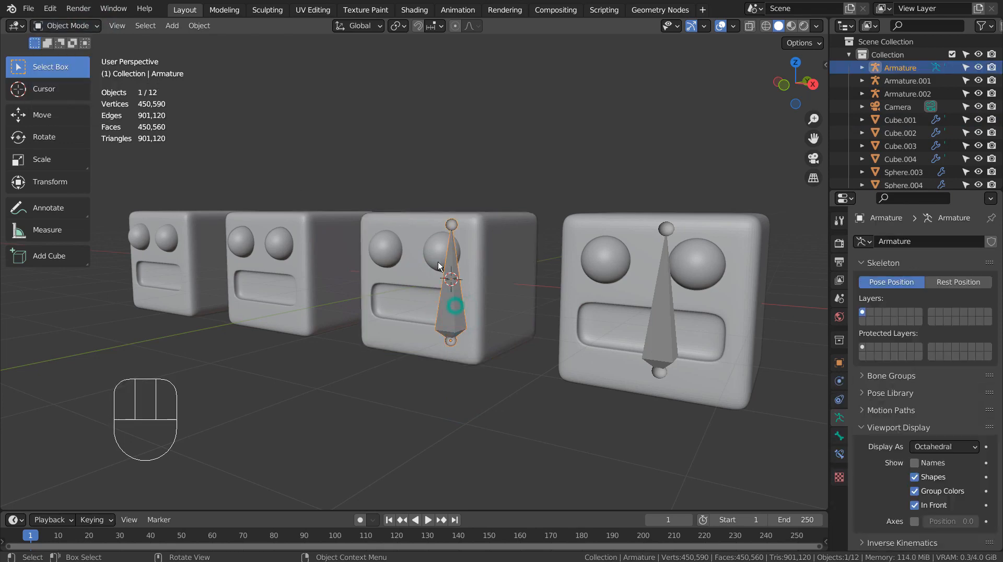
{"action": "left_click", "coordinate": [98, 26]}
{"action": "left_click", "coordinate": [75, 70]}
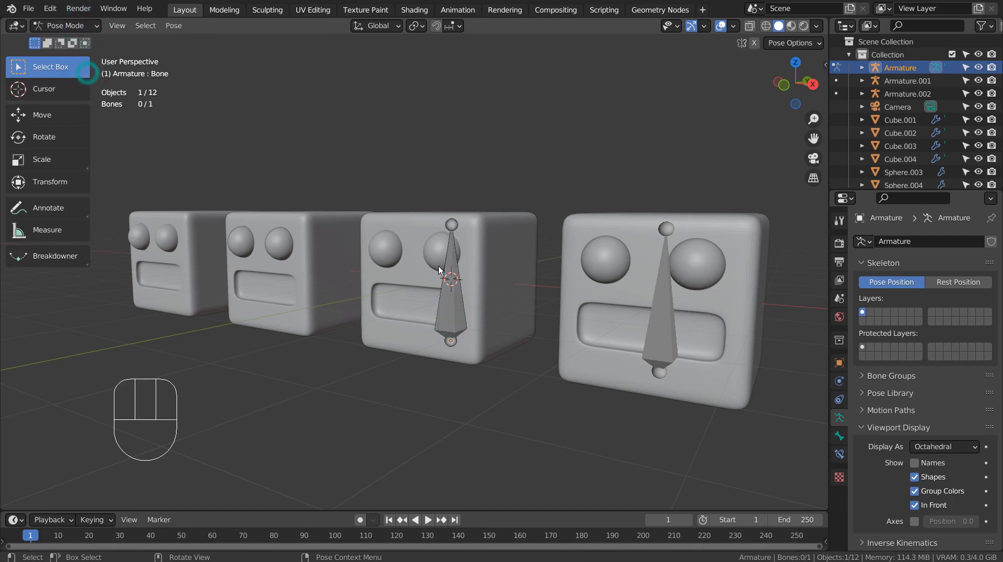
{"action": "left_click", "coordinate": [454, 291]}
{"action": "key", "text": "r"}
{"action": "key", "text": "x"}
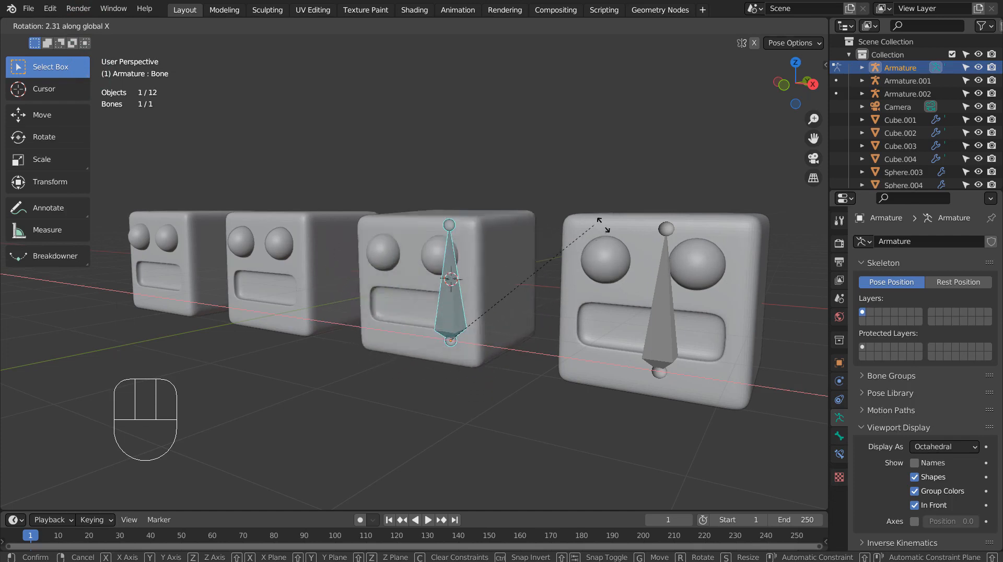
{"action": "left_click", "coordinate": [637, 224]}
{"action": "key", "text": "ctrl+z"}
Return to Object Mode and parent the cube of the head beside the central one to its eyes using Object parenting.
{"action": "middle_click_drag", "start_coordinate": [627, 308], "coordinate": [447, 324], "text": "shift"}
{"action": "key", "text": "alt+a"}
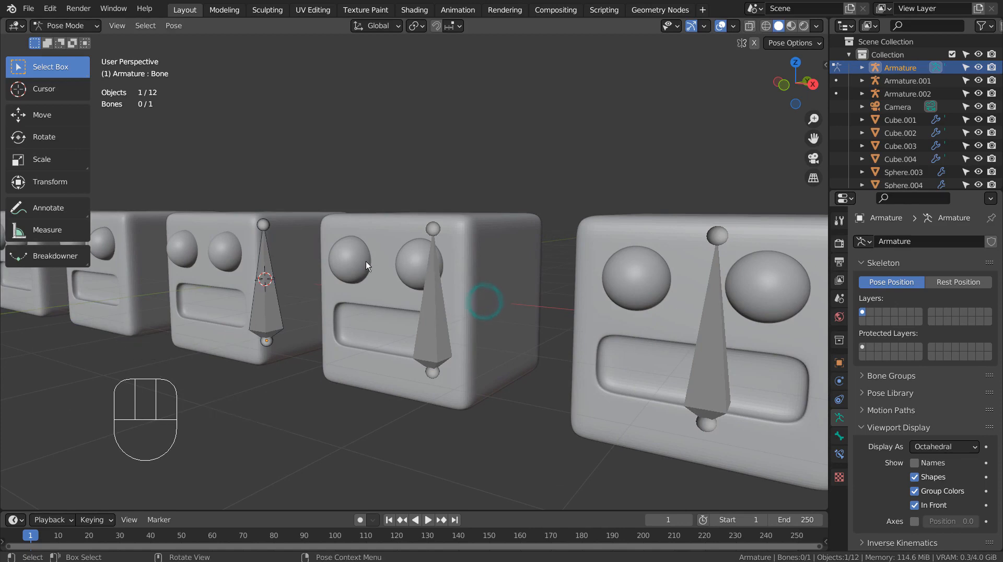
{"action": "left_click", "coordinate": [91, 28]}
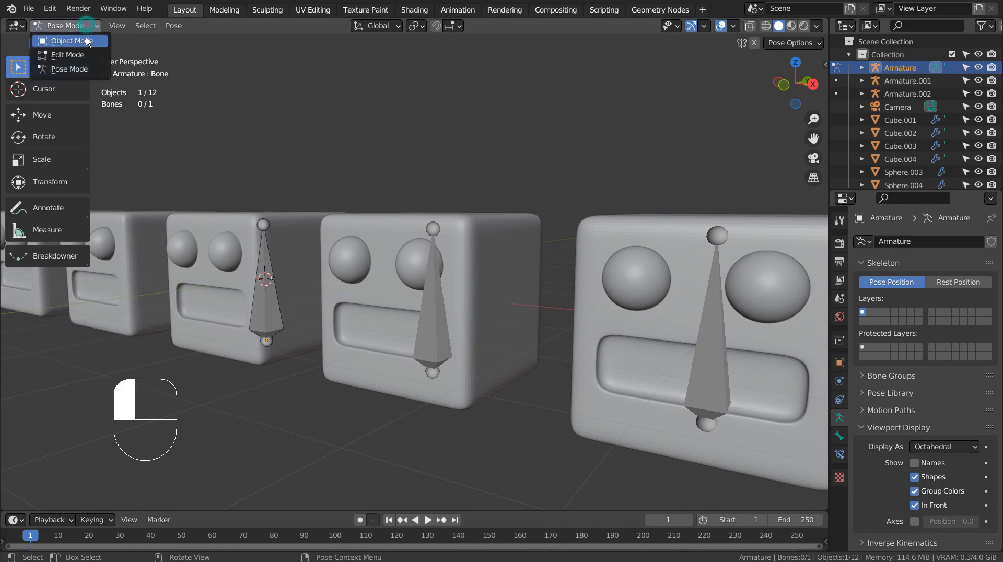
{"action": "left_click", "coordinate": [85, 38]}
{"action": "left_click", "coordinate": [482, 288]}
{"action": "left_click", "coordinate": [417, 272], "text": "shift"}
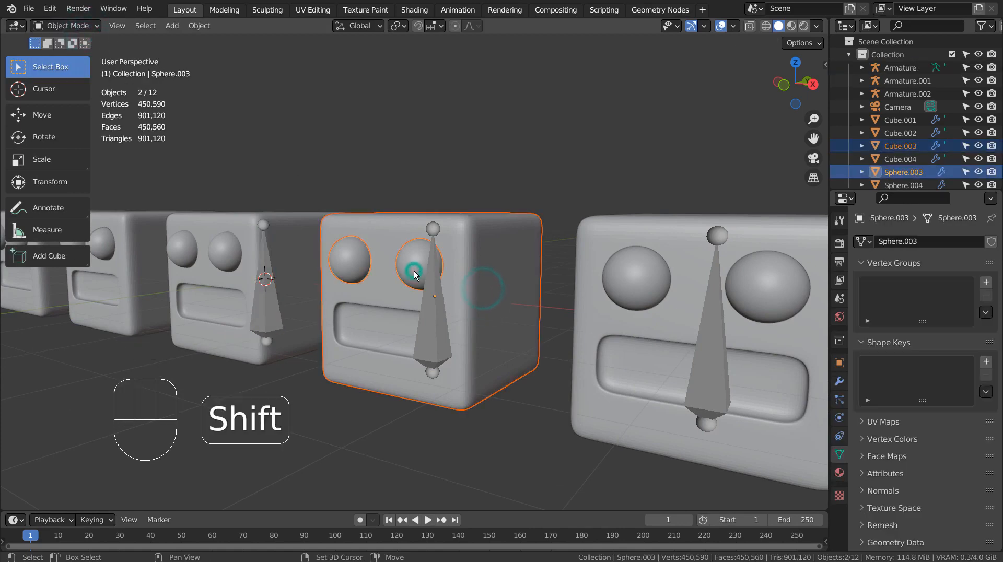
{"action": "key", "text": "ctrl+p"}
{"action": "left_click", "coordinate": [414, 271]}
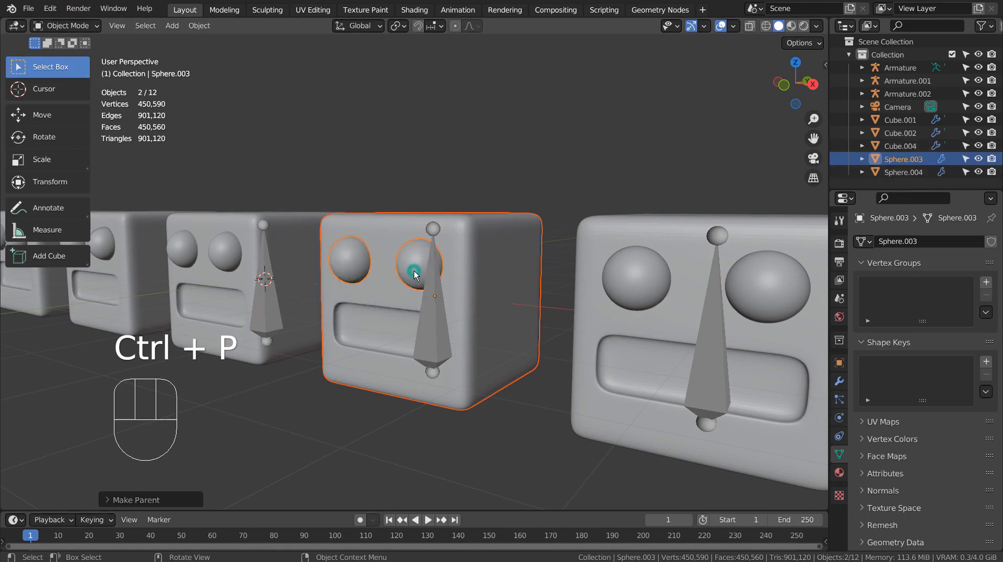
Parent that second rigged head's cube, without its eyes, to its own armature with automatic weights.
{"action": "left_click", "coordinate": [428, 343]}
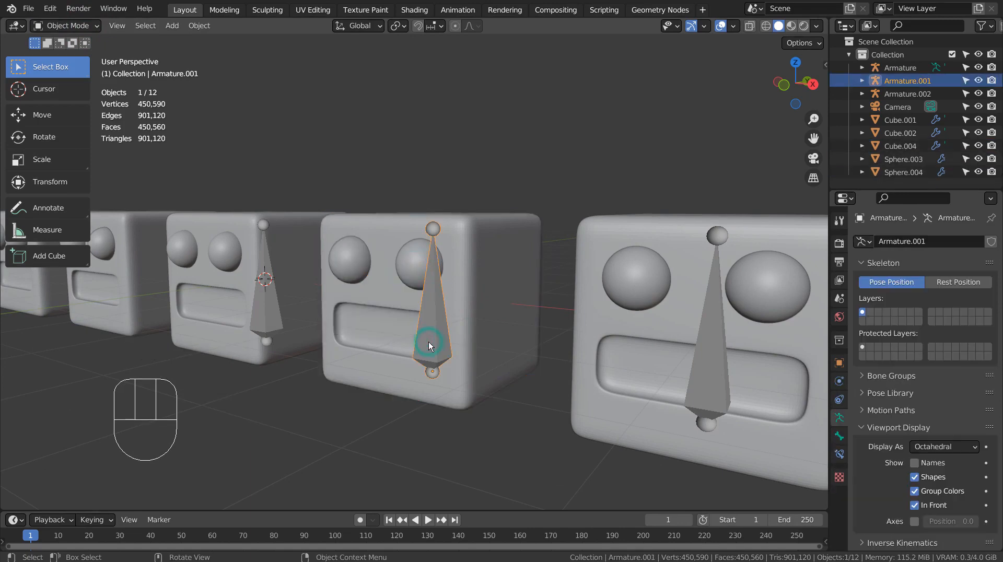
{"action": "left_click", "coordinate": [497, 306]}
{"action": "left_click", "coordinate": [435, 343], "text": "shift"}
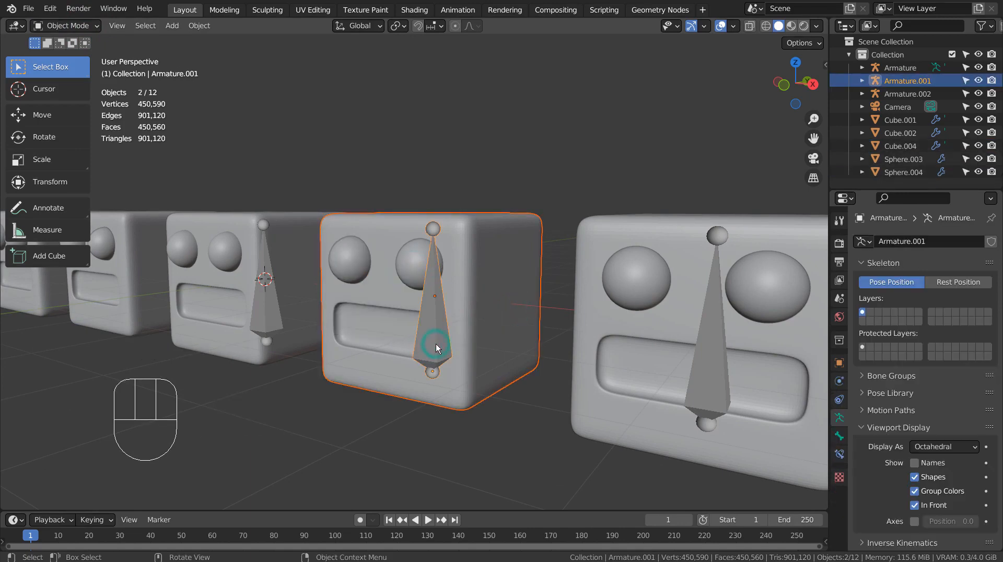
{"action": "key", "text": "ctrl+p"}
{"action": "left_click", "coordinate": [430, 421]}
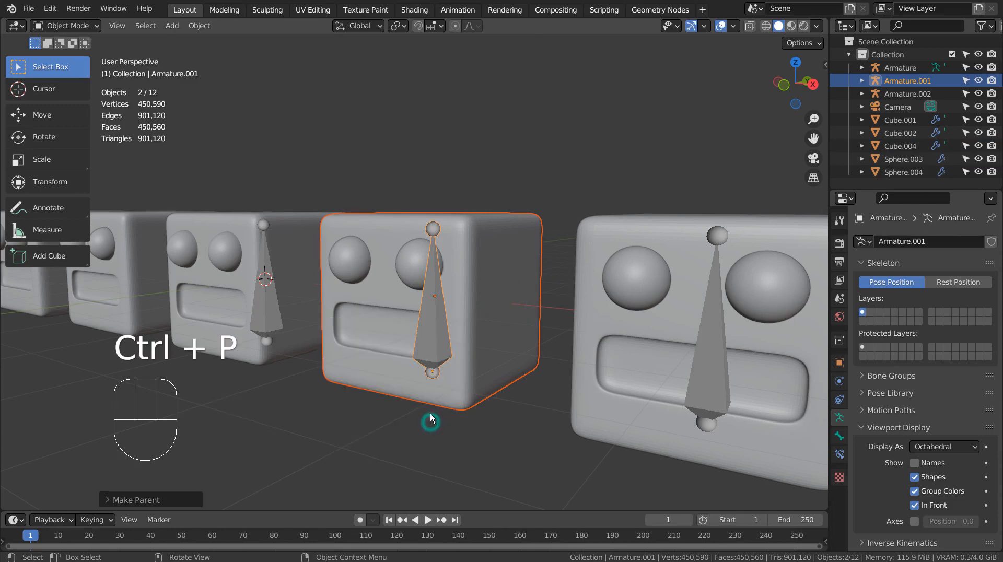
Put the second head's armature in Pose Mode, test-rotate its bone about the X axis, and undo the rotation.
{"action": "left_click", "coordinate": [430, 353]}
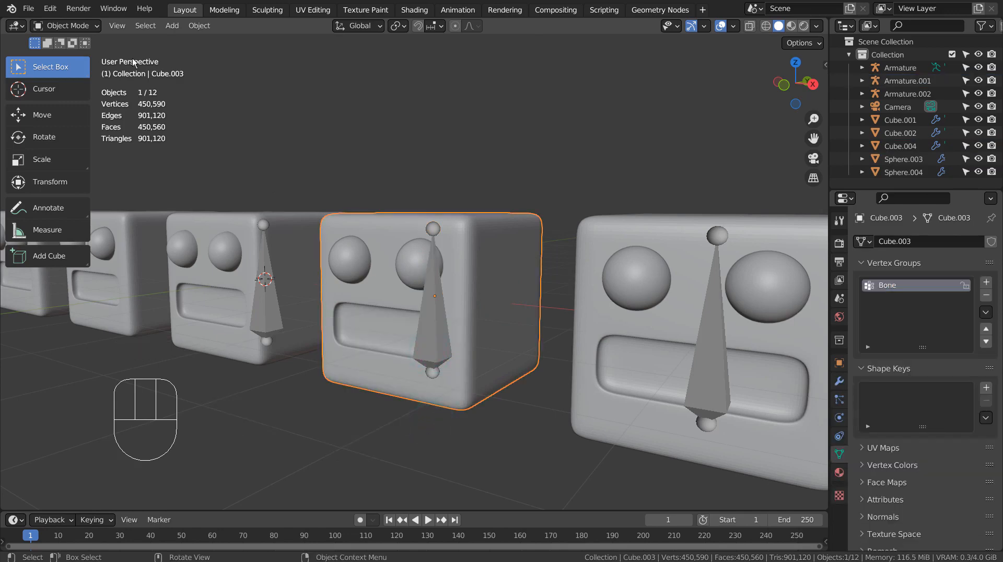
{"action": "left_click", "coordinate": [422, 337]}
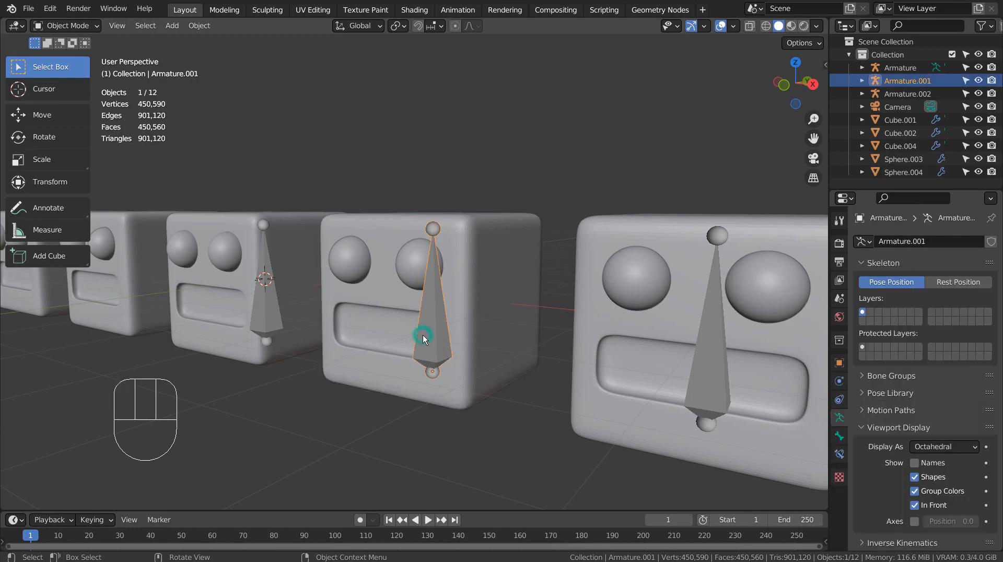
{"action": "left_click", "coordinate": [63, 23]}
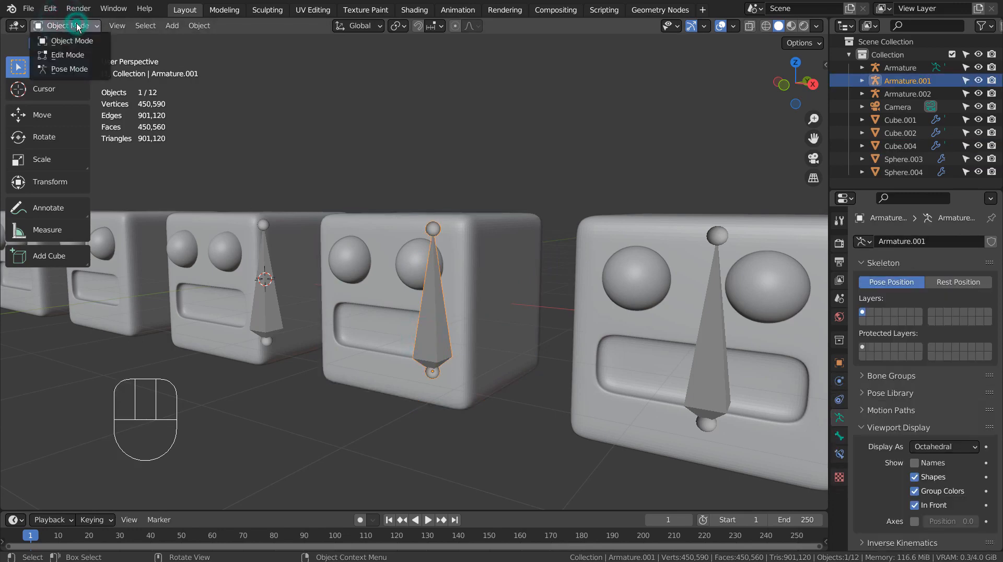
{"action": "left_click", "coordinate": [80, 67]}
{"action": "left_click", "coordinate": [417, 357]}
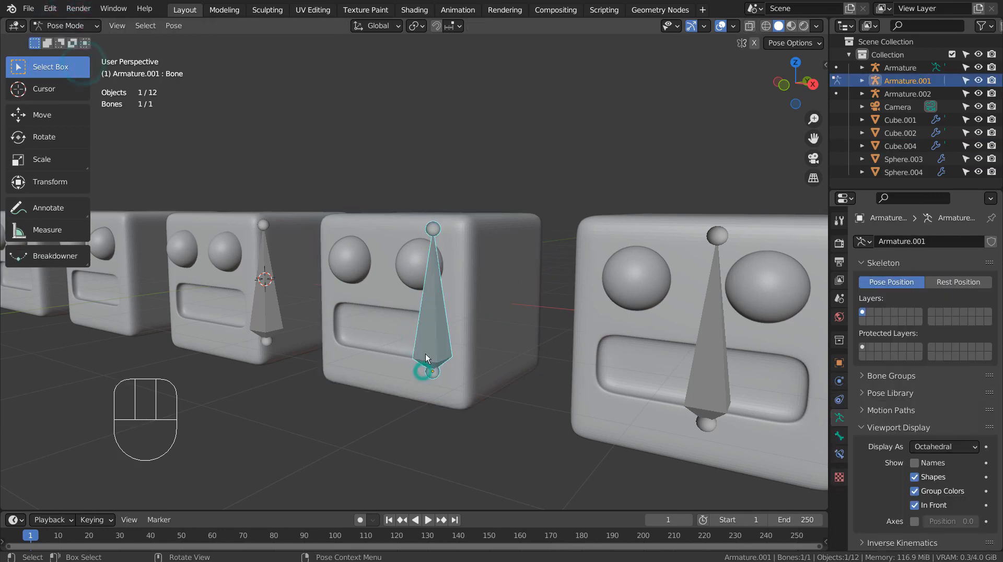
{"action": "key", "text": "r"}
{"action": "key", "text": "x"}
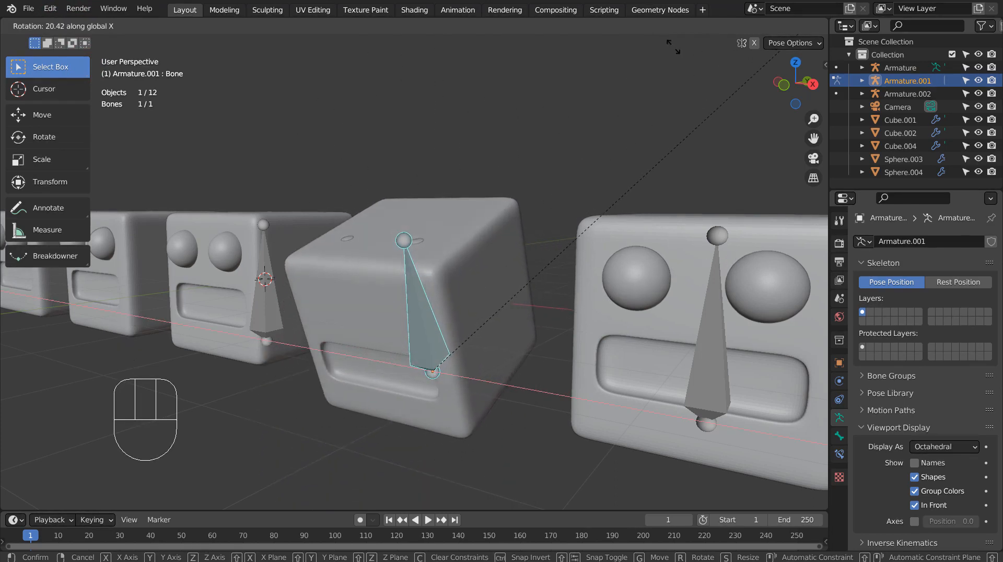
{"action": "left_click", "coordinate": [276, 415]}
{"action": "key", "text": "ctrl+z"}
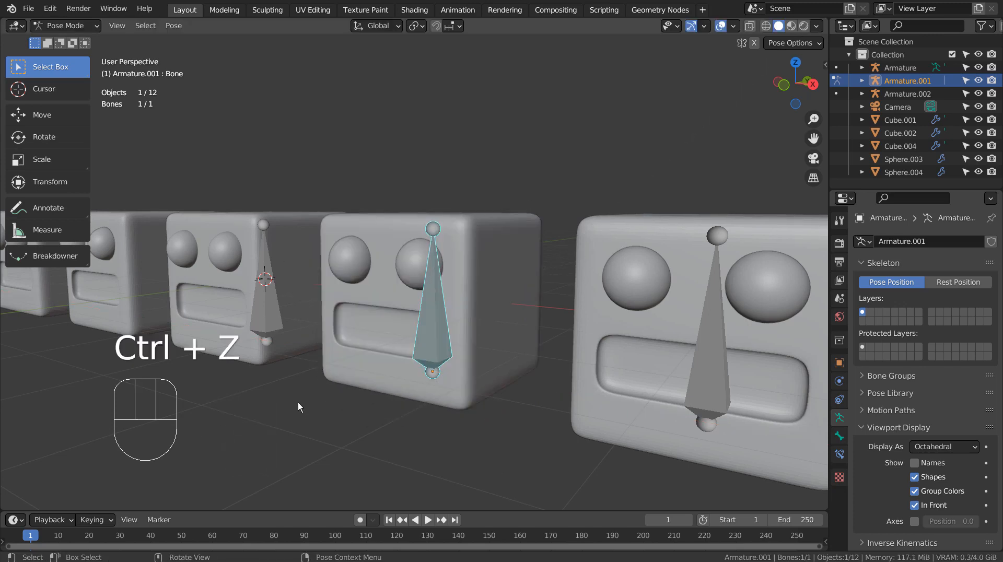
{"action": "left_click", "coordinate": [218, 280]}
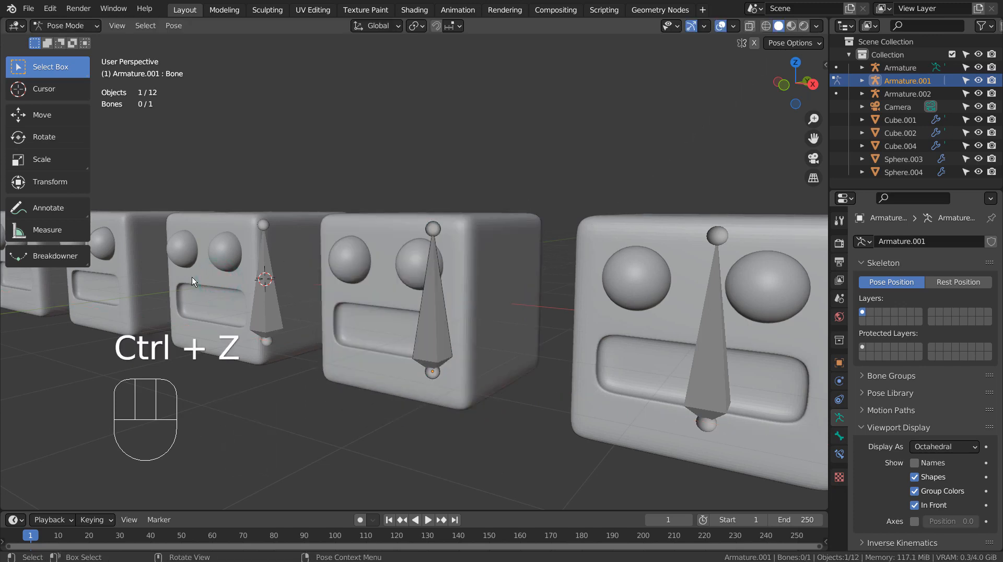
Switch back to the central head's armature in Pose Mode, rotate its bone about X again, and undo it.
{"action": "left_click", "coordinate": [91, 26]}
{"action": "left_click", "coordinate": [88, 35]}
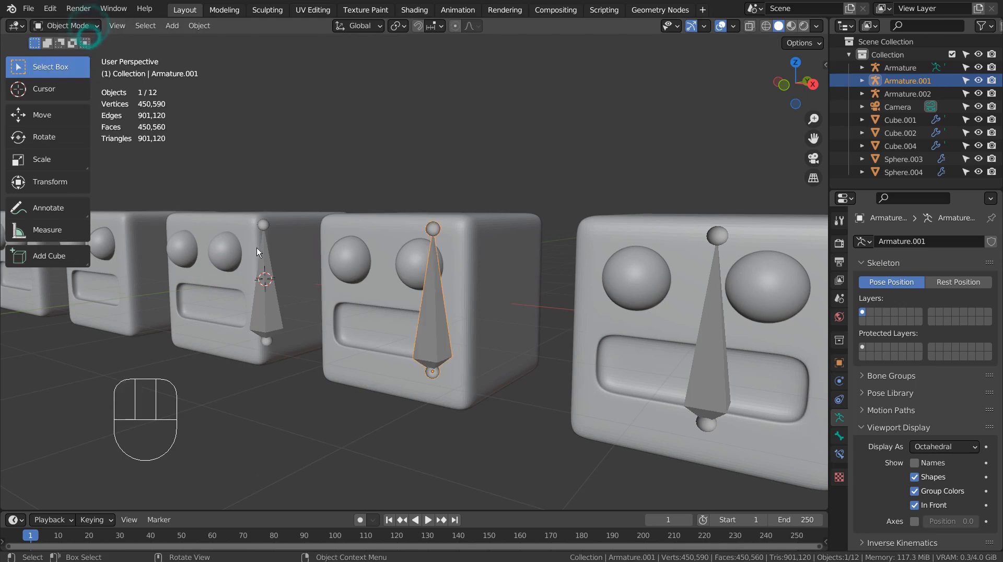
{"action": "left_click", "coordinate": [231, 290]}
{"action": "middle_click_drag", "start_coordinate": [220, 256], "coordinate": [264, 320]}
{"action": "left_click", "coordinate": [264, 320]}
{"action": "left_click", "coordinate": [82, 25]}
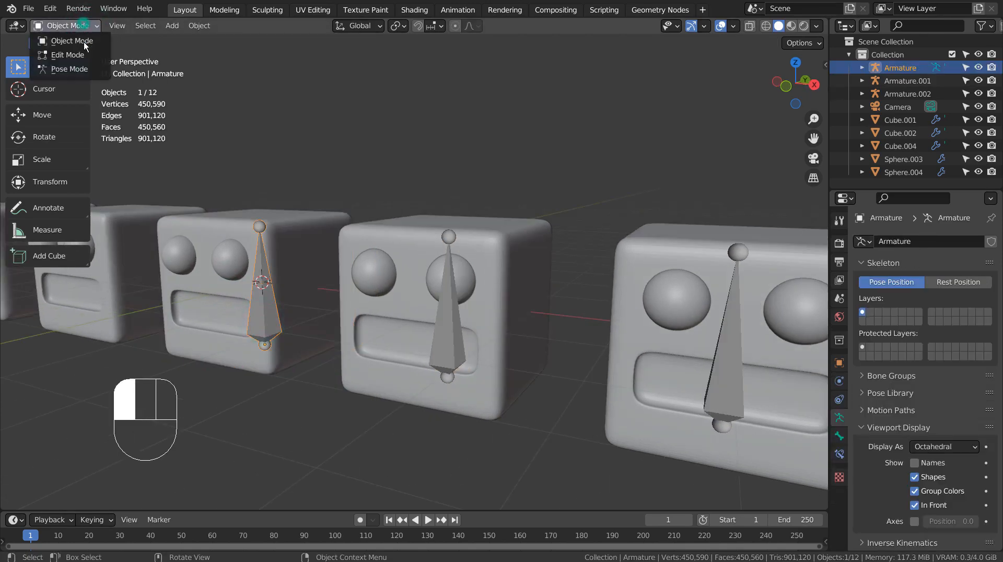
{"action": "left_click", "coordinate": [84, 69]}
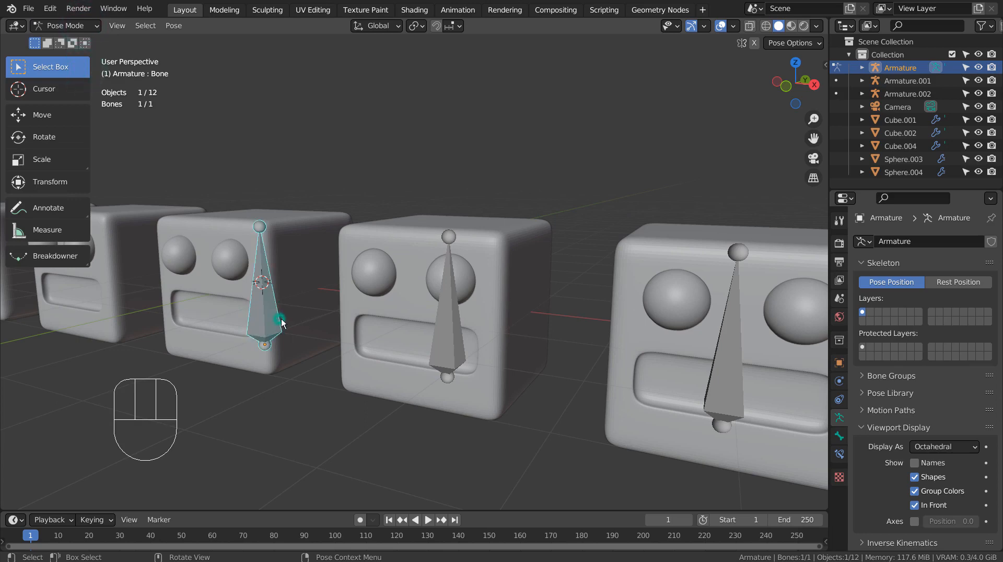
{"action": "key", "text": "r"}
{"action": "key", "text": "x"}
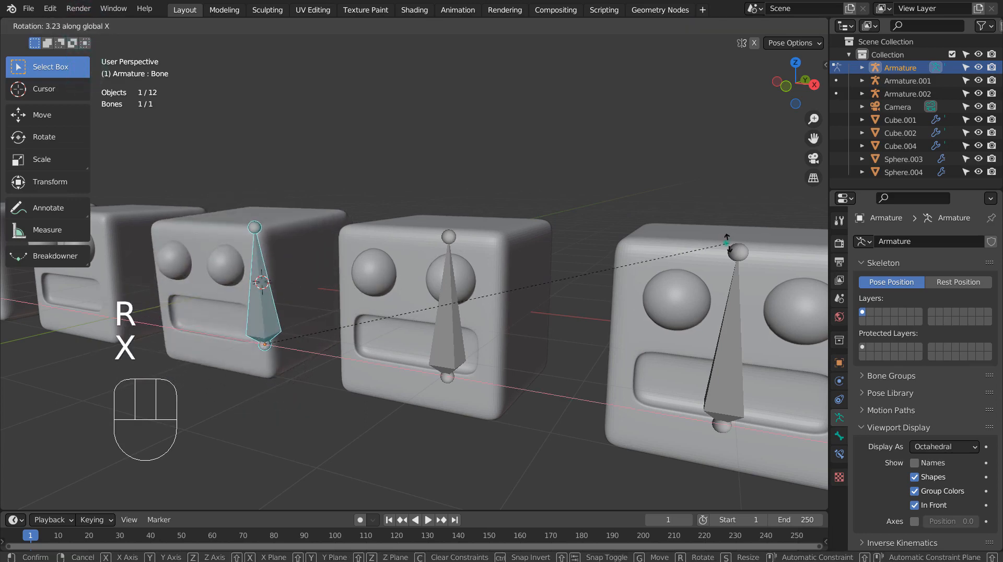
{"action": "key", "text": "ctrl+z"}
Return to Object Mode and parent the outermost head's cube to its armature with automatic weights.
{"action": "middle_click_drag", "start_coordinate": [669, 410], "coordinate": [479, 312], "text": "shift"}
{"action": "left_click", "coordinate": [395, 279]}
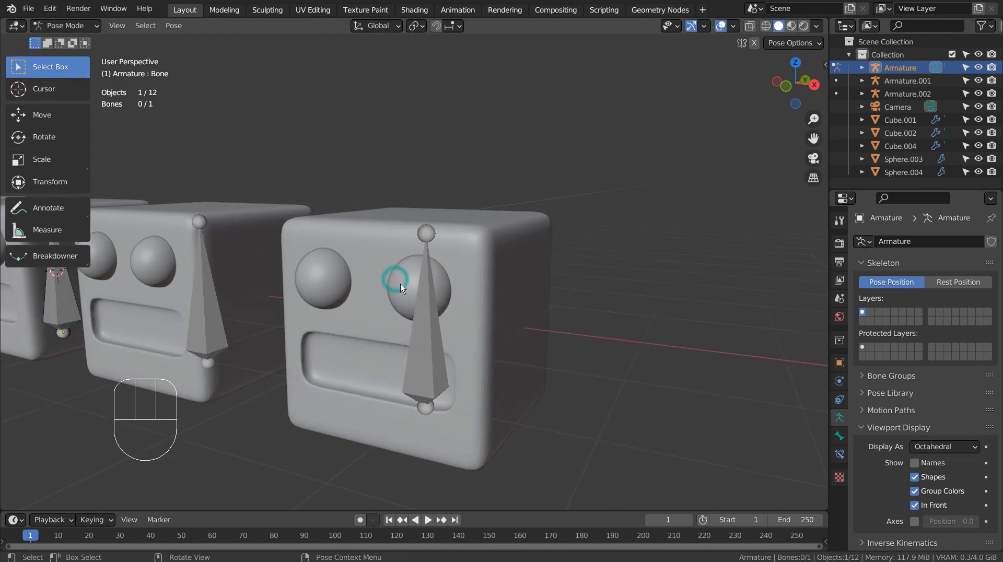
{"action": "left_click", "coordinate": [67, 25]}
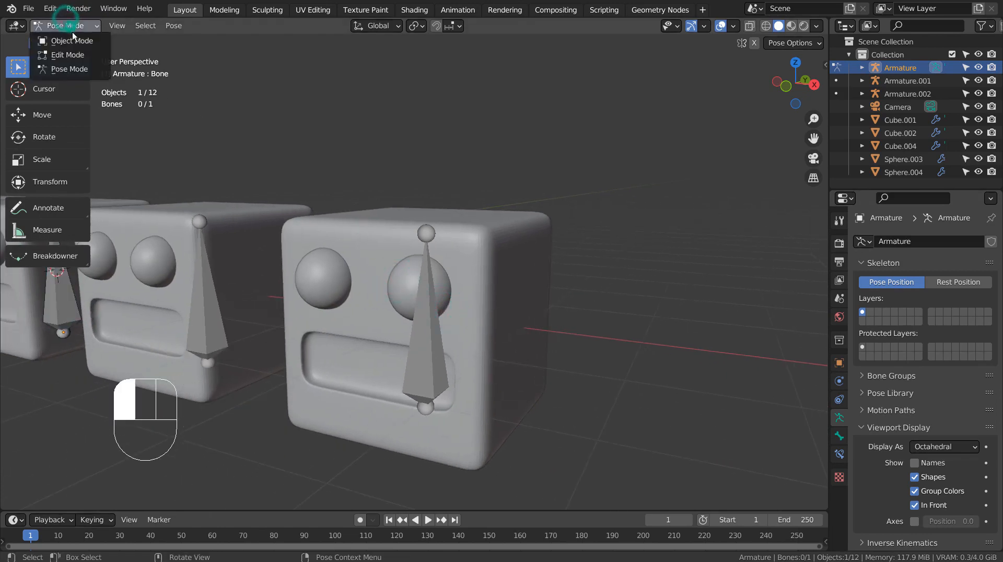
{"action": "left_click", "coordinate": [72, 36]}
{"action": "left_click", "coordinate": [475, 287]}
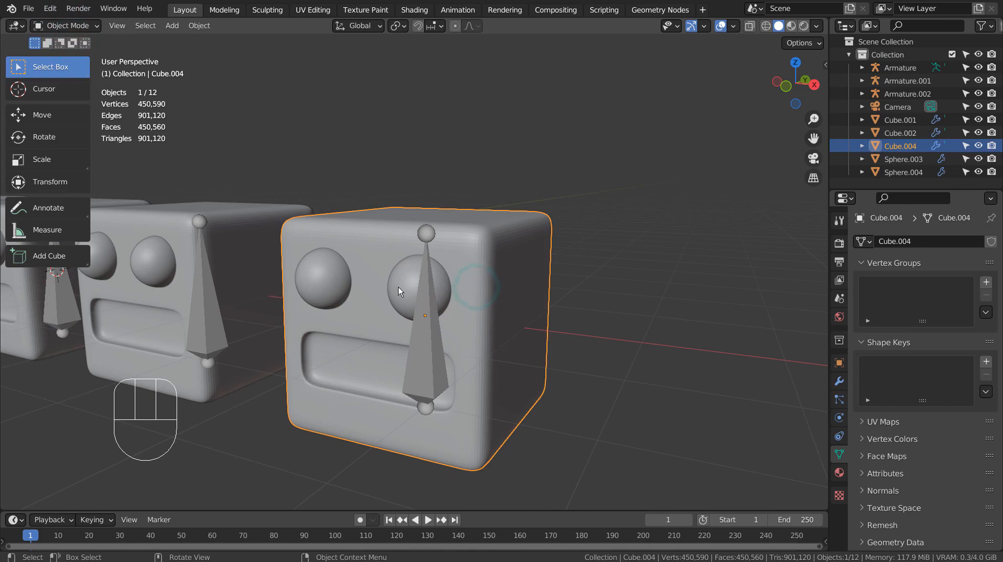
{"action": "left_click", "coordinate": [475, 376]}
{"action": "left_click", "coordinate": [427, 381]}
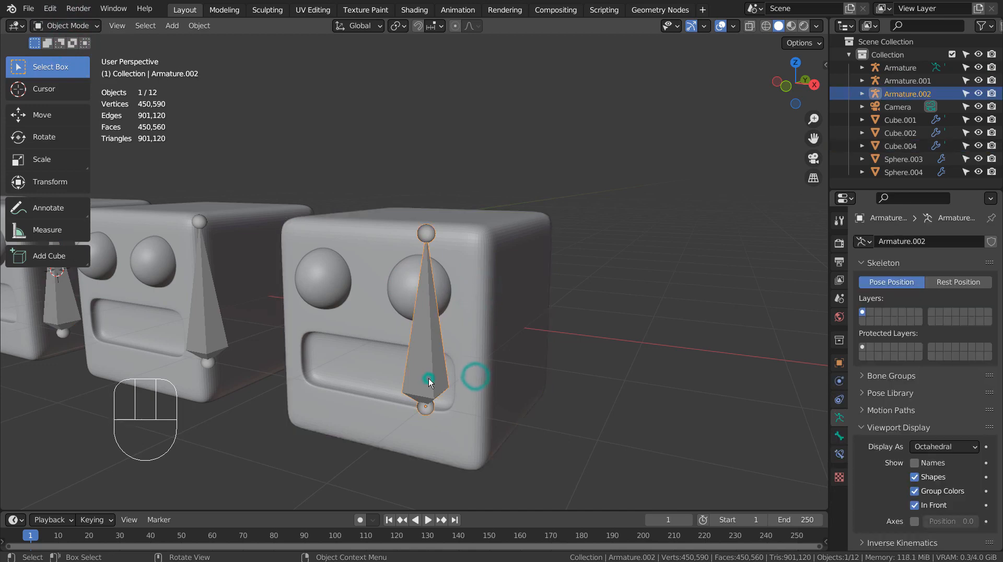
{"action": "left_click", "coordinate": [481, 378]}
{"action": "left_click", "coordinate": [427, 381], "text": "shift"}
{"action": "key", "text": "ctrl+p"}
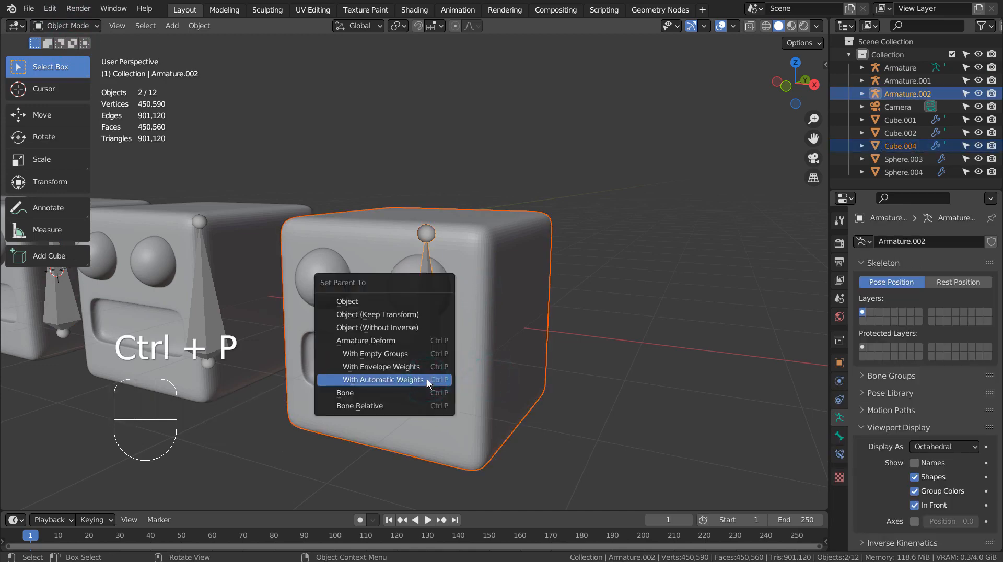
{"action": "left_click", "coordinate": [427, 379]}
Parent the outermost head's eyes to the same armature with automatic weights.
{"action": "left_click", "coordinate": [408, 275]}
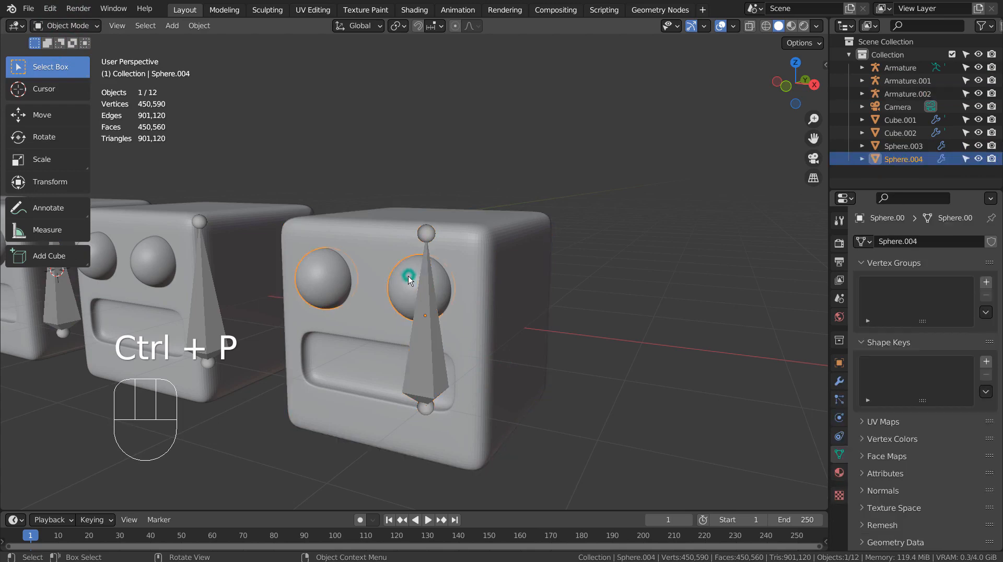
{"action": "left_click", "coordinate": [428, 389], "text": "shift"}
{"action": "key", "text": "ctrl+p"}
{"action": "left_click", "coordinate": [431, 392]}
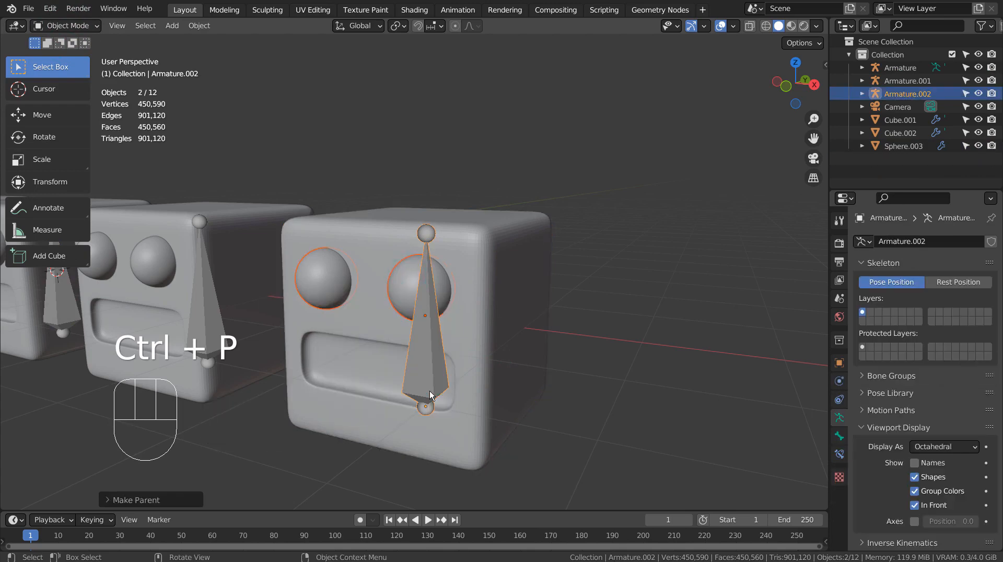
Select only the outermost head's armature, switch it to Pose Mode, and select its bone.
{"action": "left_click", "coordinate": [565, 357]}
{"action": "left_click", "coordinate": [445, 373]}
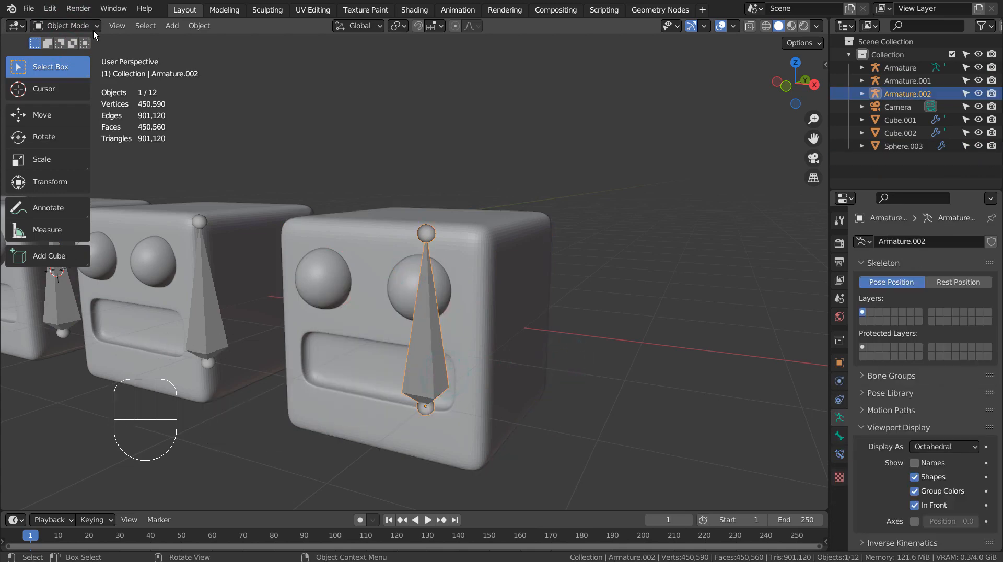
{"action": "left_click", "coordinate": [78, 9]}
{"action": "left_click", "coordinate": [78, 8]}
{"action": "left_click", "coordinate": [78, 26]}
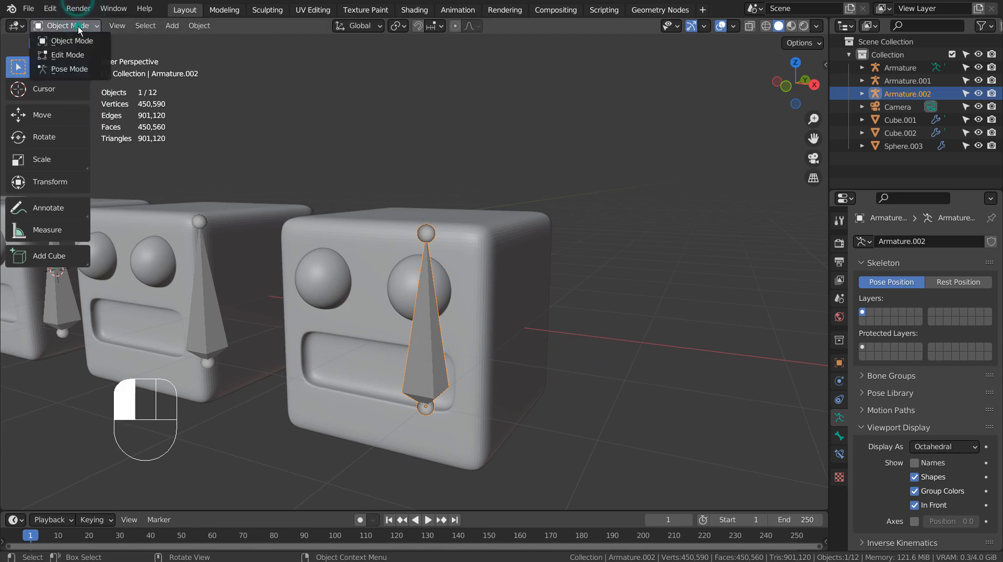
{"action": "left_click", "coordinate": [78, 69]}
{"action": "left_click", "coordinate": [429, 350]}
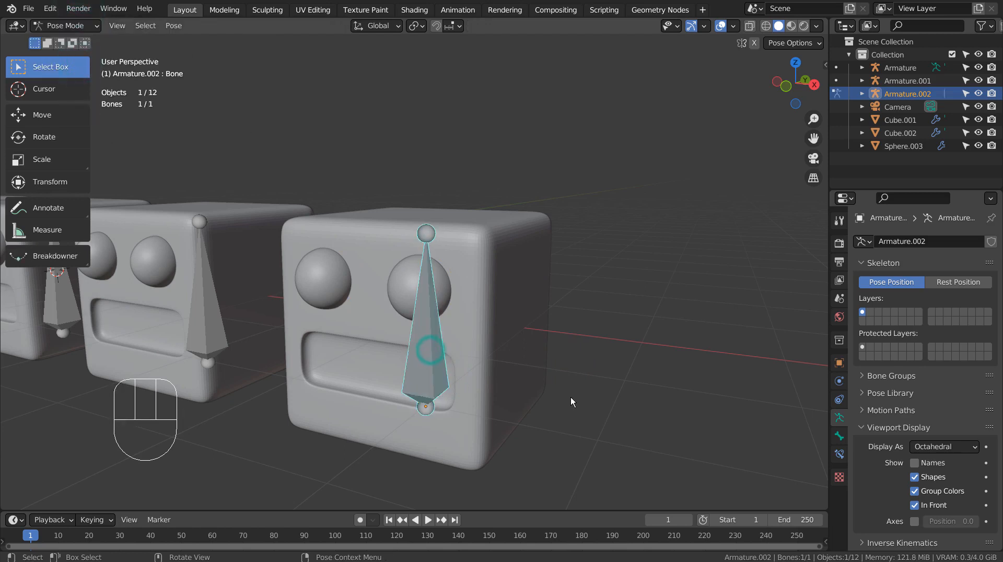
Test-rotate the outermost head's bone about the X axis, first forward and then backward, undoing each rotation.
{"action": "key", "text": "r"}
{"action": "key", "text": "x"}
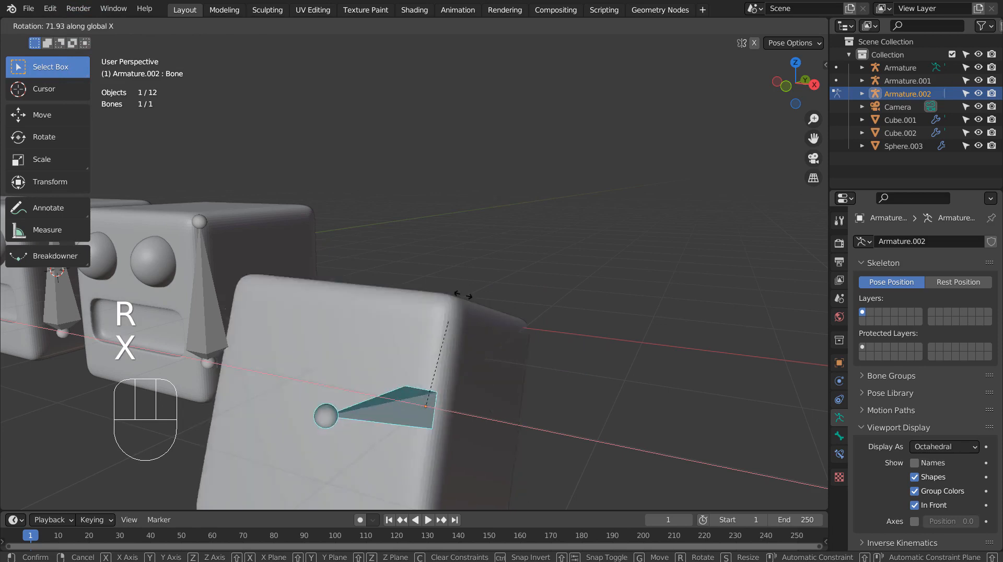
{"action": "left_click", "coordinate": [90, 317]}
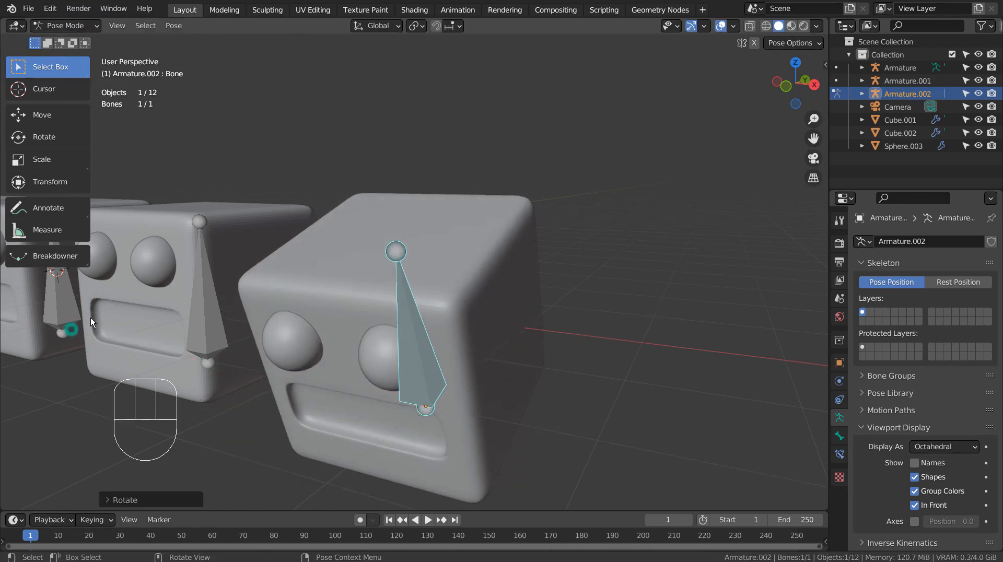
{"action": "scroll", "coordinate": [195, 356], "scroll_direction": "down", "scroll_amount": 8}
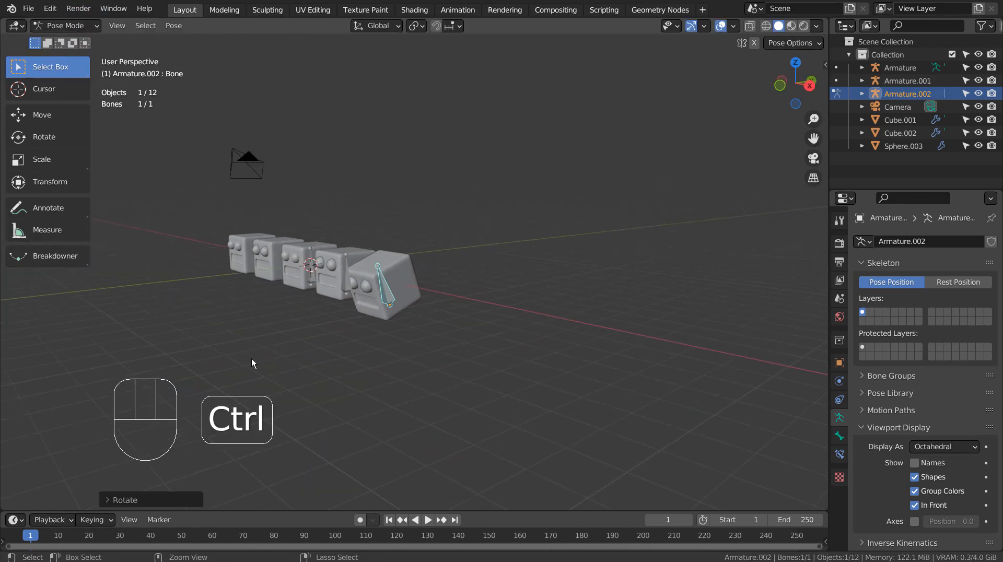
{"action": "key", "text": "ctrl+z"}
{"action": "key", "text": "r"}
{"action": "key", "text": "x"}
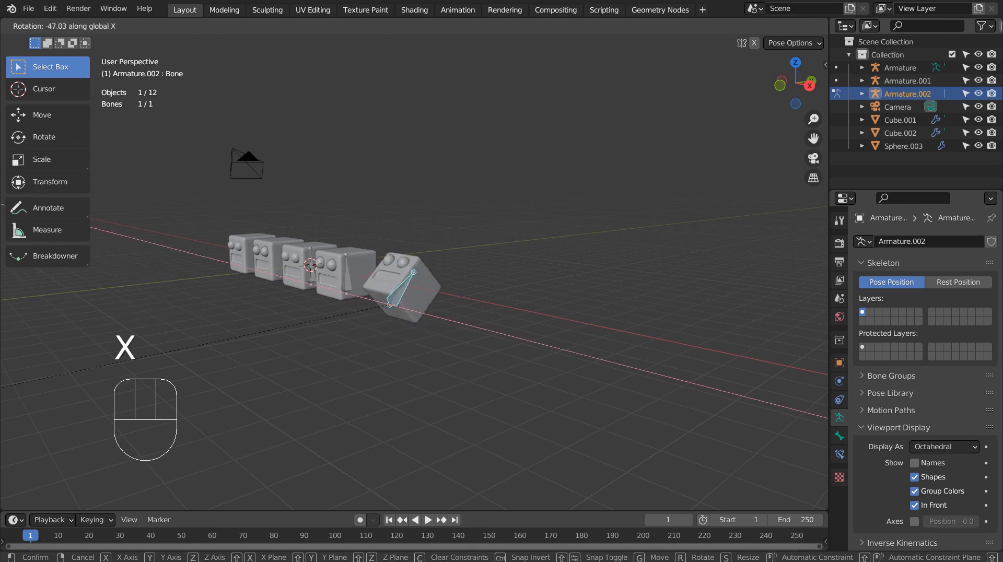
{"action": "left_click", "coordinate": [196, 350]}
{"action": "key", "text": "ctrl+z"}
{"action": "scroll", "coordinate": [271, 340], "scroll_direction": "up", "scroll_amount": 2}
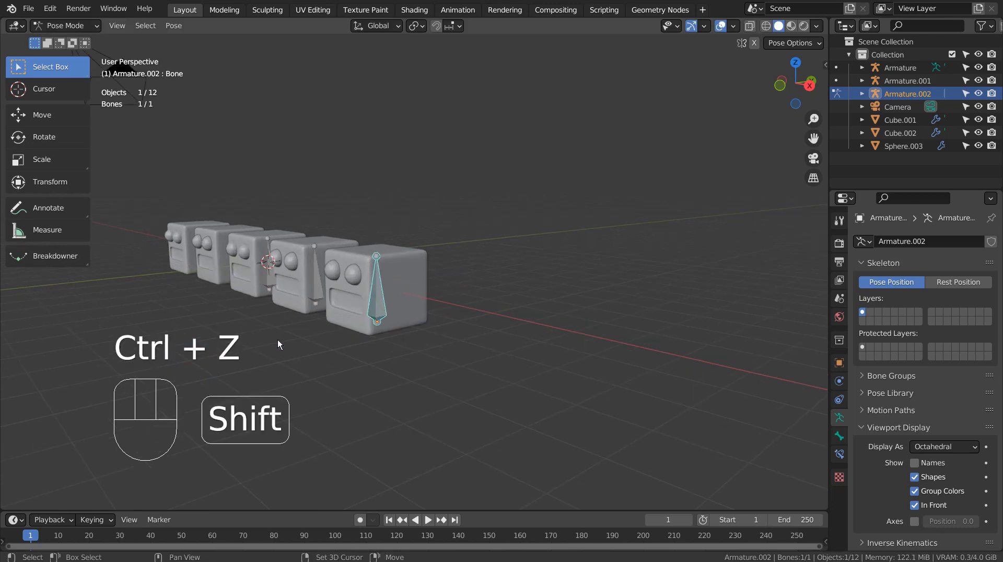
{"action": "middle_click_drag", "start_coordinate": [277, 339], "coordinate": [471, 377], "text": "shift"}
{"action": "scroll", "coordinate": [449, 365], "scroll_direction": "up", "scroll_amount": 3}
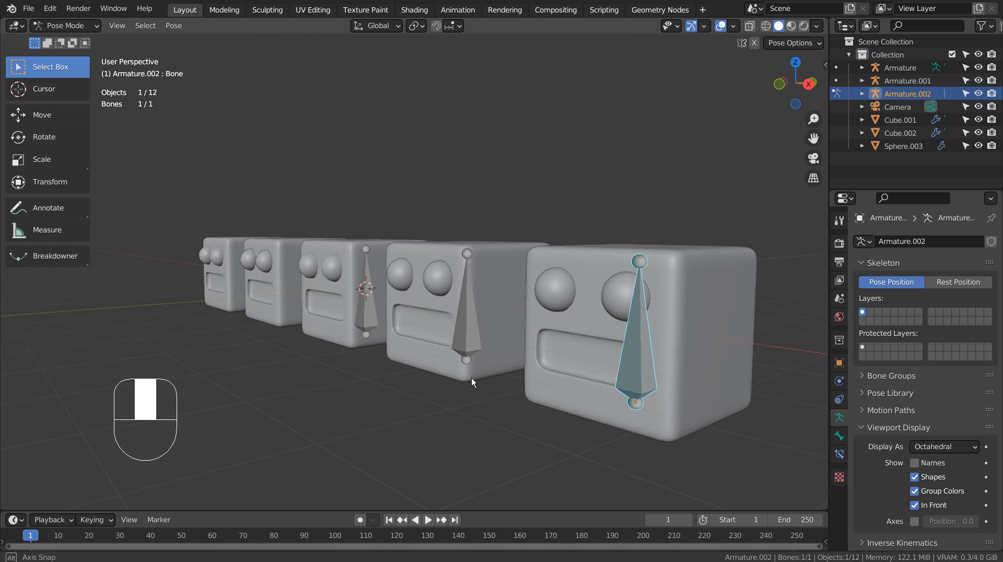